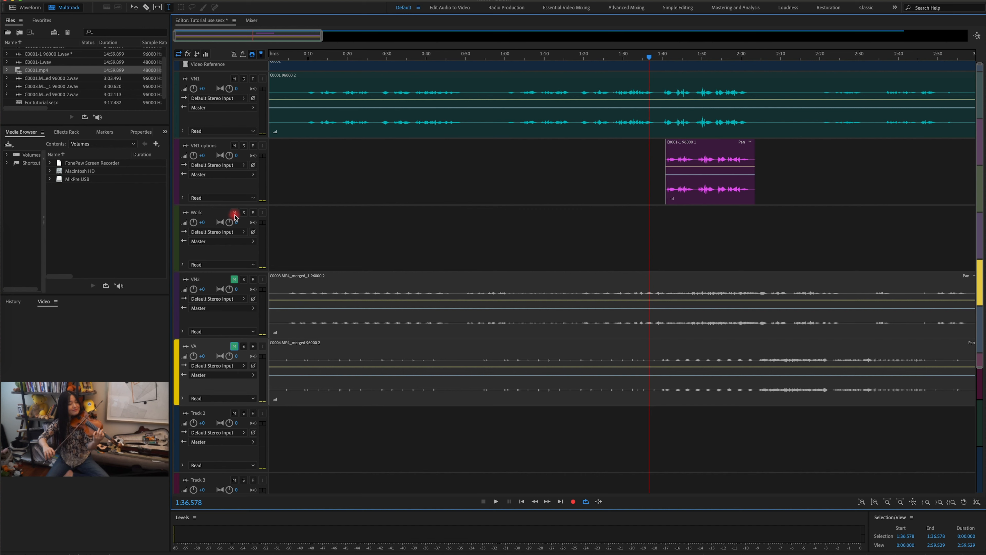
# Mute the Work and VN1 options tracks.
pyautogui.click(234, 213)
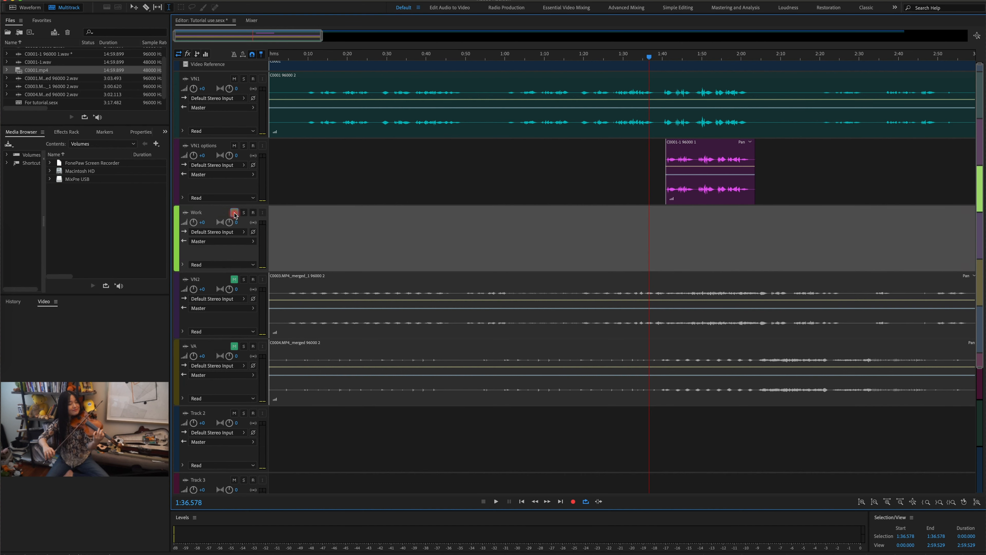
pyautogui.click(235, 146)
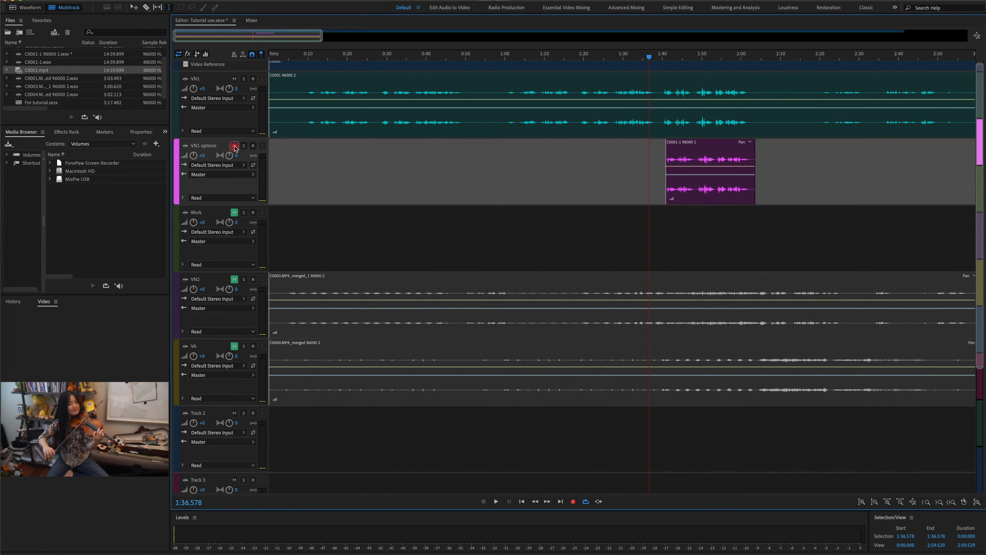
# Shift the VN1 options clip slightly earlier, to start at about 1:40.17, aligning its waveform with the VN1 clip.
pyautogui.click(684, 153)
pyautogui.scroll(5, 685, 153)
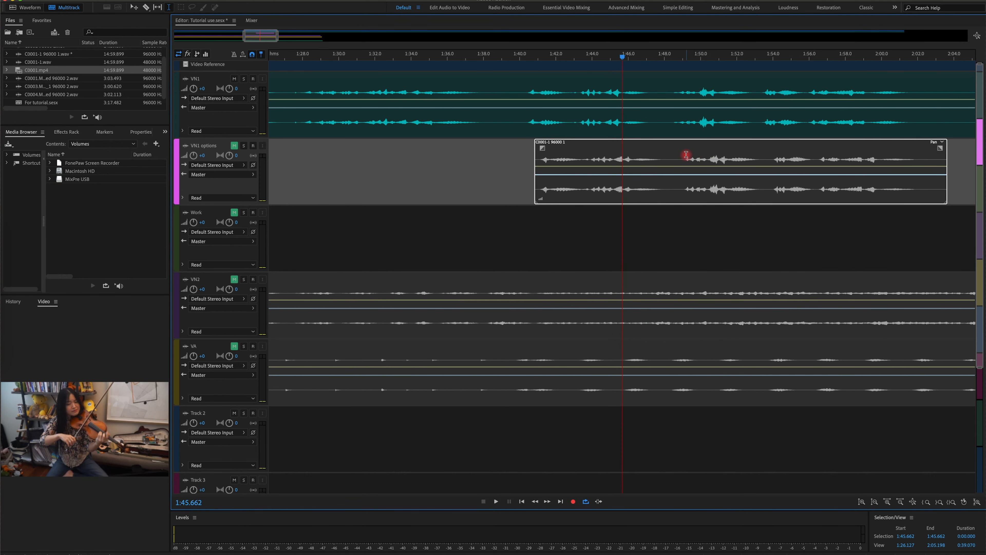
pyautogui.scroll(2, 684, 157)
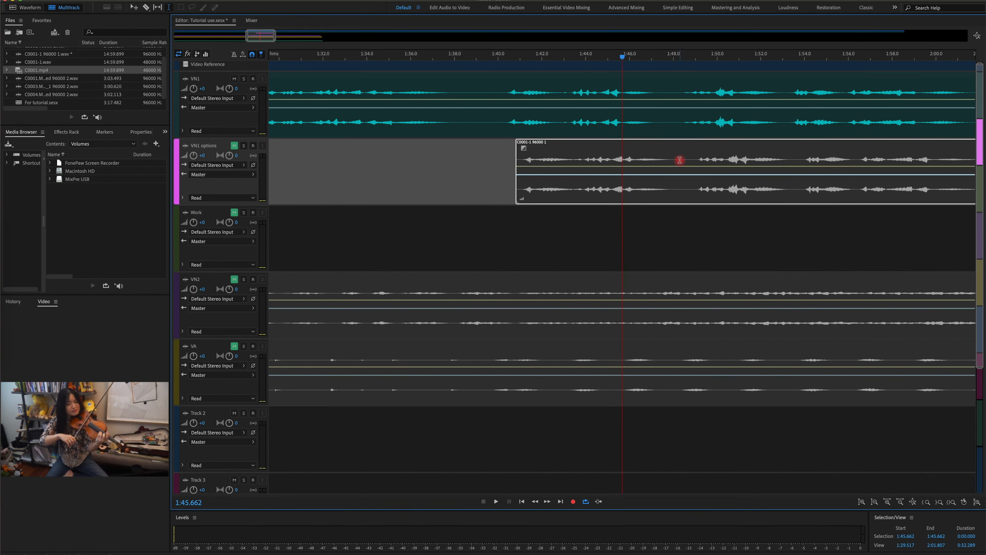
pyautogui.click(516, 123)
pyautogui.scroll(3, 572, 125)
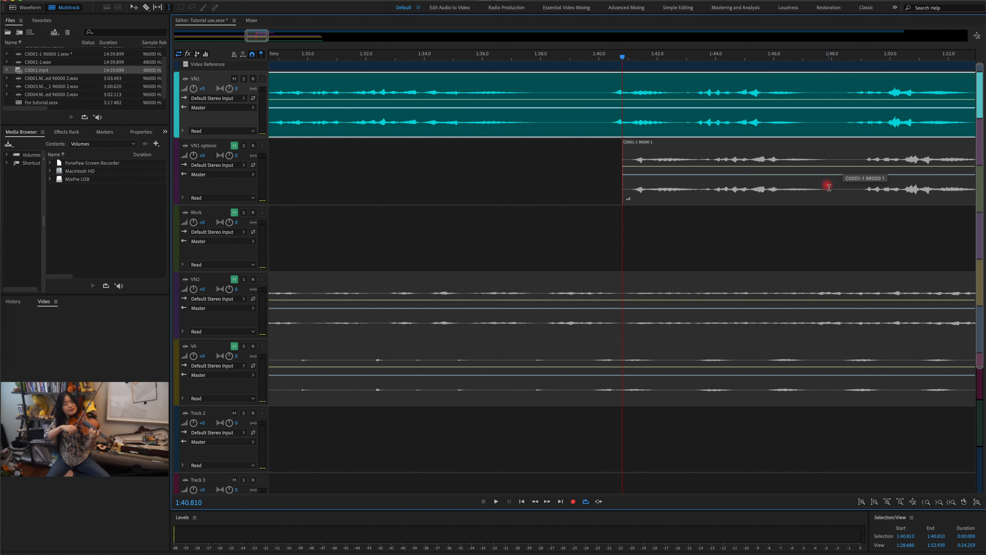
pyautogui.press('v')
pyautogui.moveTo(731, 154); pyautogui.dragTo(711, 151)
pyautogui.press('t')
pyautogui.click(746, 122)
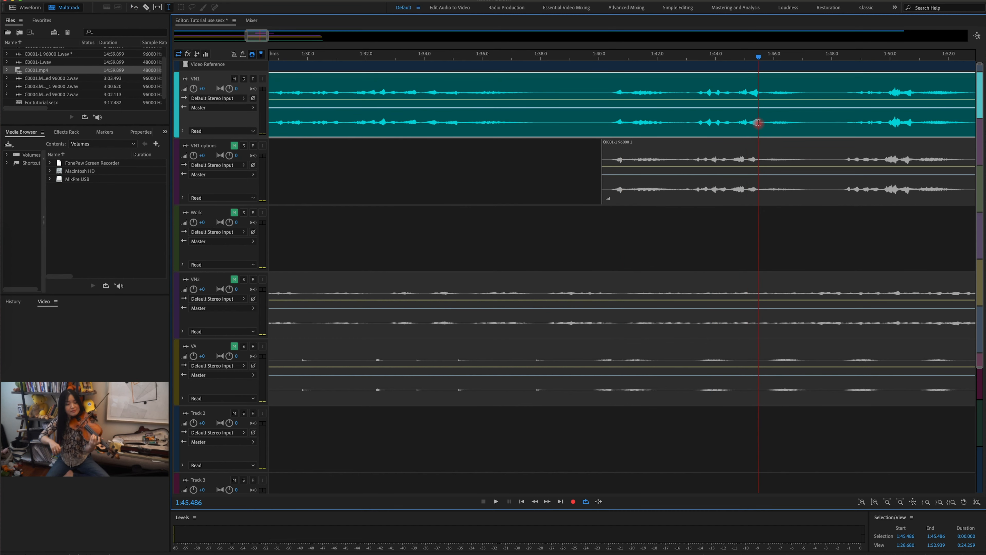
pyautogui.press('v')
pyautogui.click(773, 150)
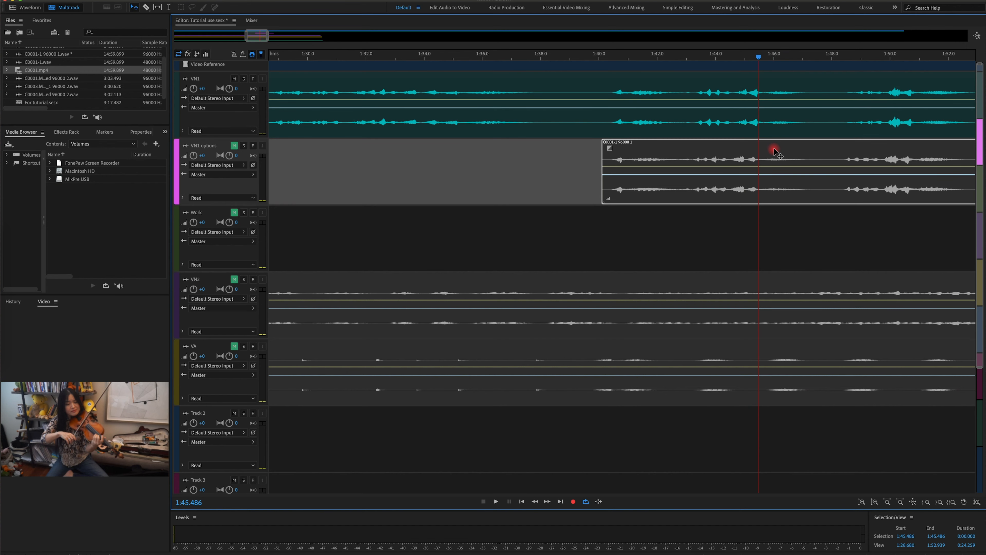
pyautogui.moveTo(774, 150); pyautogui.dragTo(776, 150)
pyautogui.press('t')
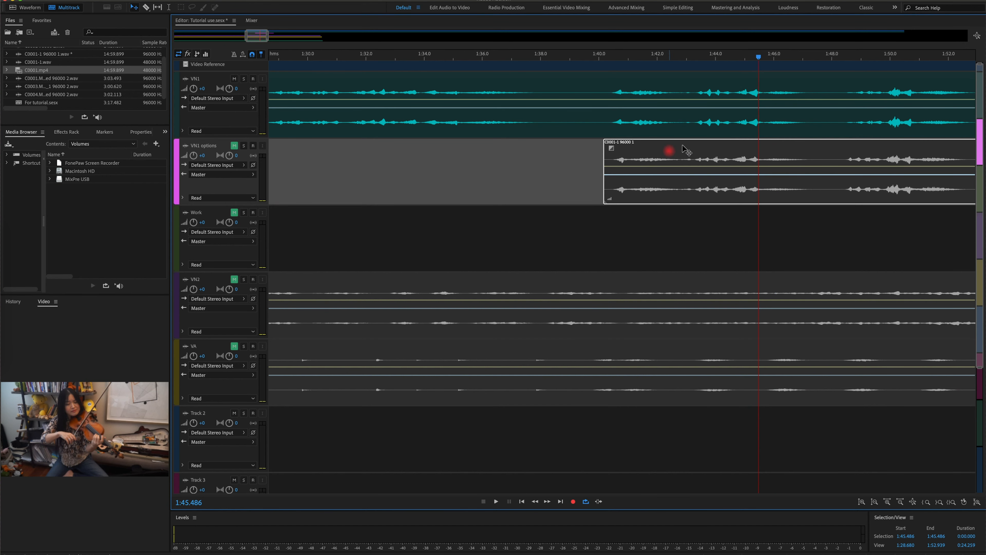
# Split the VN1 and VN1 options clips at about 1:47.84, and split VN1 again at the options clip's start.
pyautogui.click(827, 87)
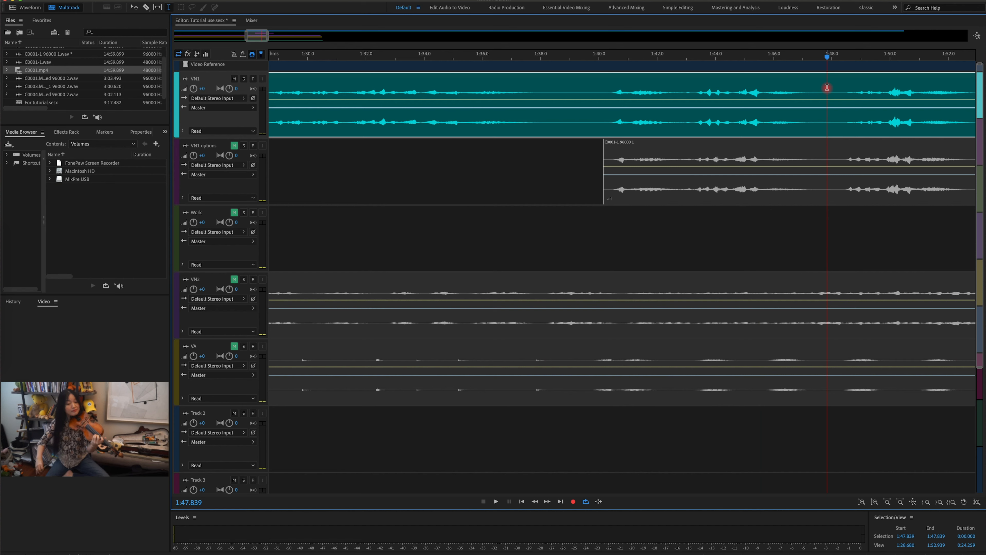
pyautogui.press('super+k')
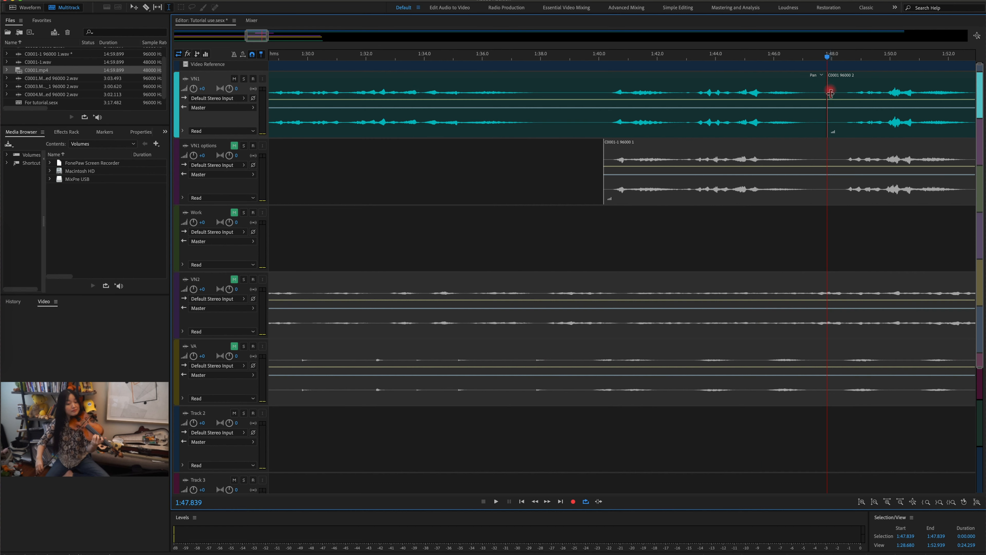
pyautogui.click(826, 155)
pyautogui.press('super+k')
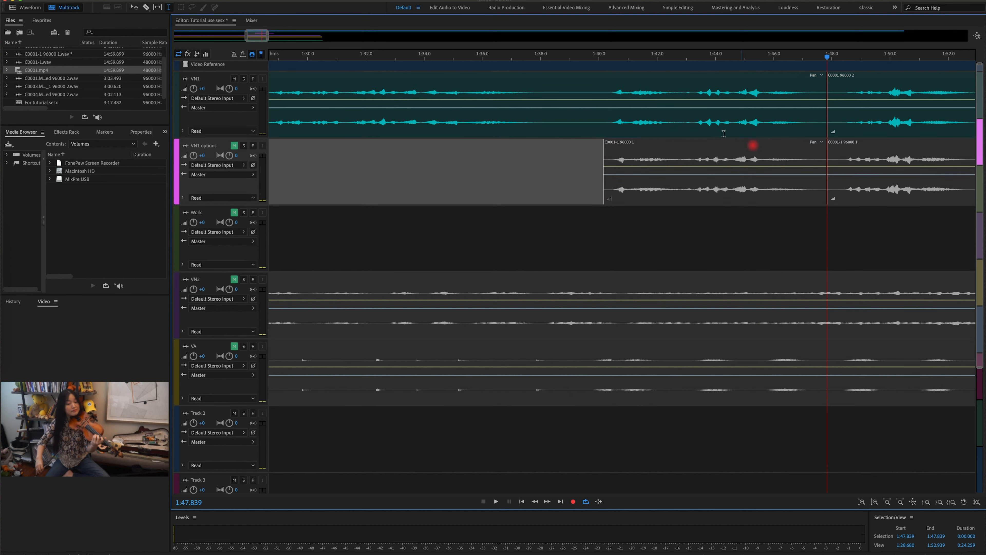
pyautogui.click(604, 85)
pyautogui.press('super+k')
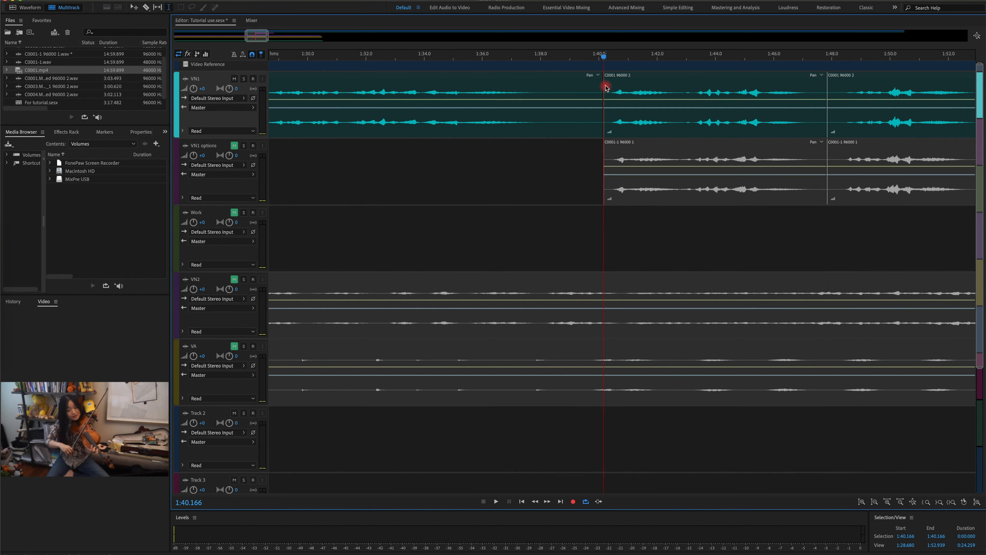
# Replace the VN1 segment between the two cuts with the matching VN1 options segment, parking the original on the Work track, and audition both joins.
pyautogui.moveTo(689, 88); pyautogui.dragTo(705, 135)
pyautogui.press('t')
pyautogui.click(596, 90)
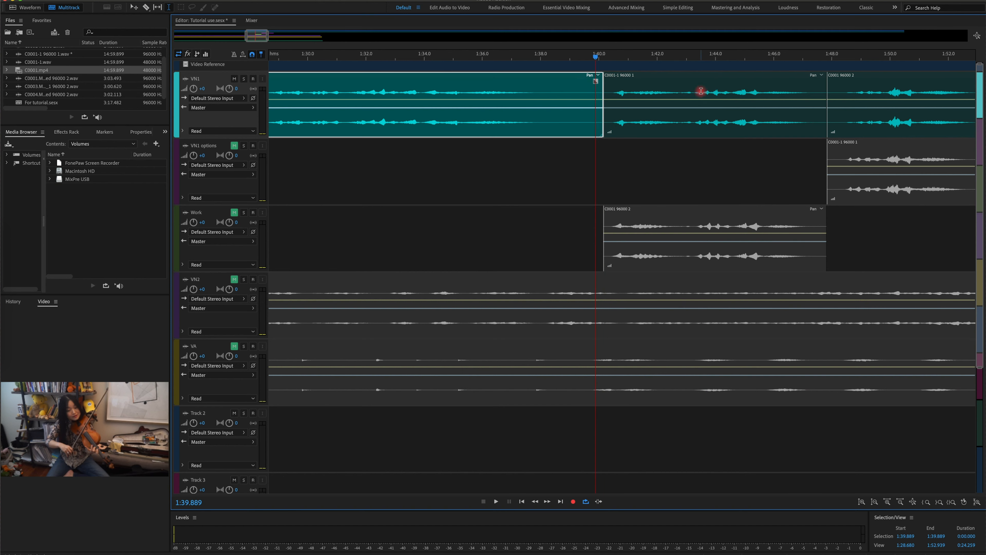
pyautogui.press('space')
pyautogui.press('space')
pyautogui.click(818, 92)
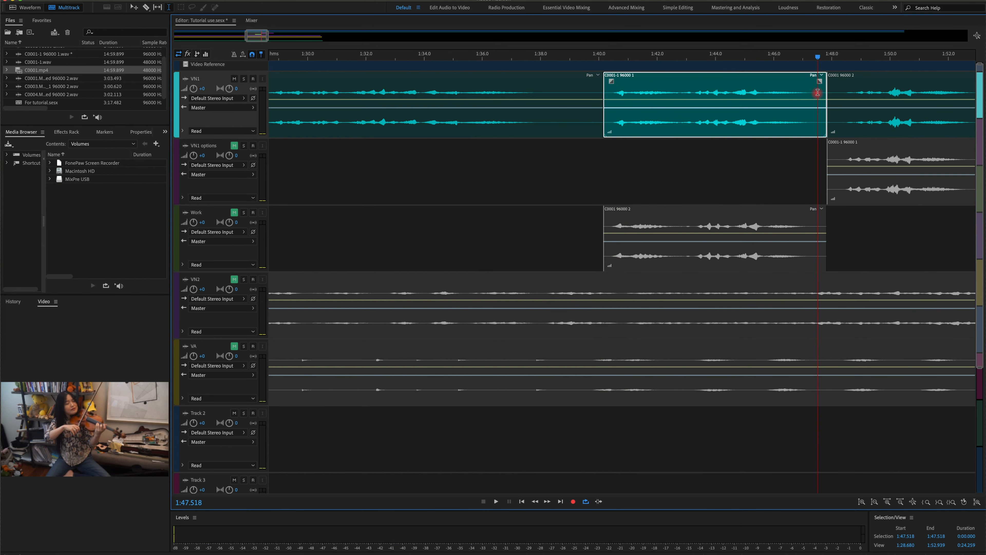
pyautogui.press('space')
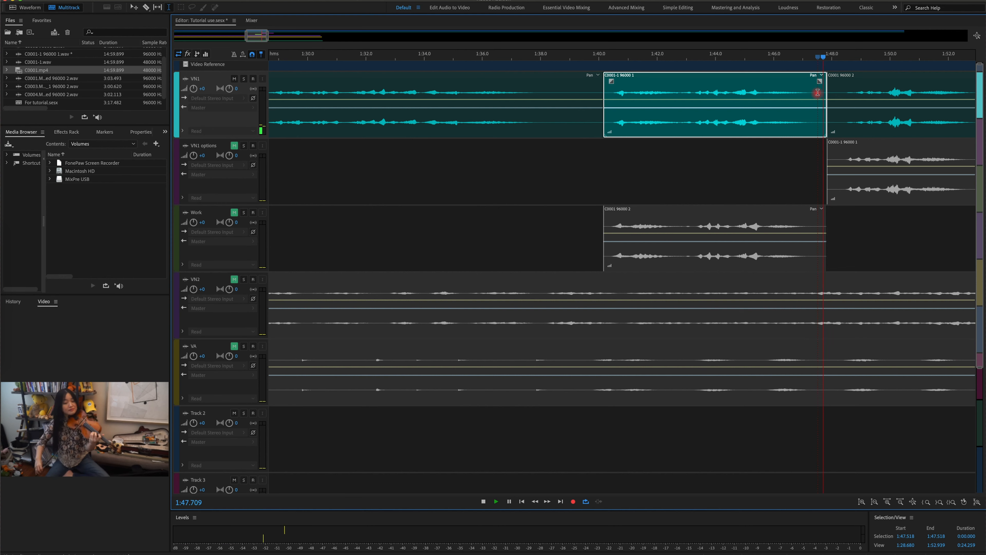
pyautogui.press('space')
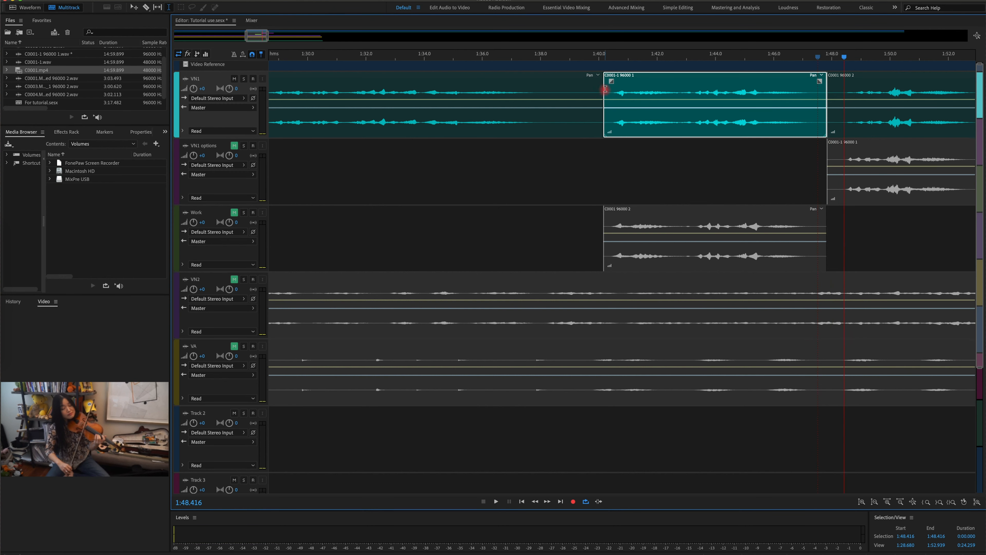
# Extend both ends of the replacement VN1 segment over its neighbours to create short crossfades, and play back across both joins.
pyautogui.moveTo(604, 89); pyautogui.dragTo(595, 90)
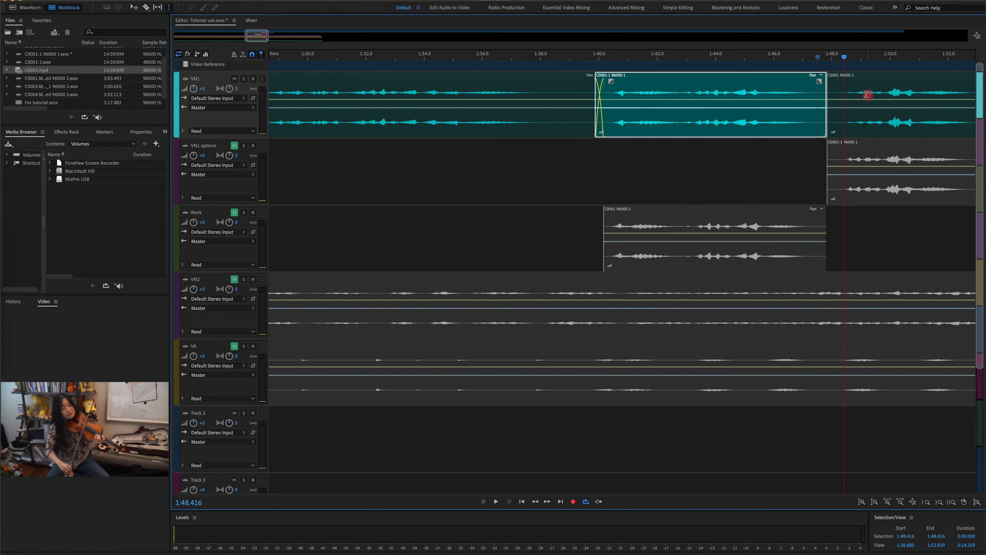
pyautogui.moveTo(826, 90); pyautogui.dragTo(833, 91)
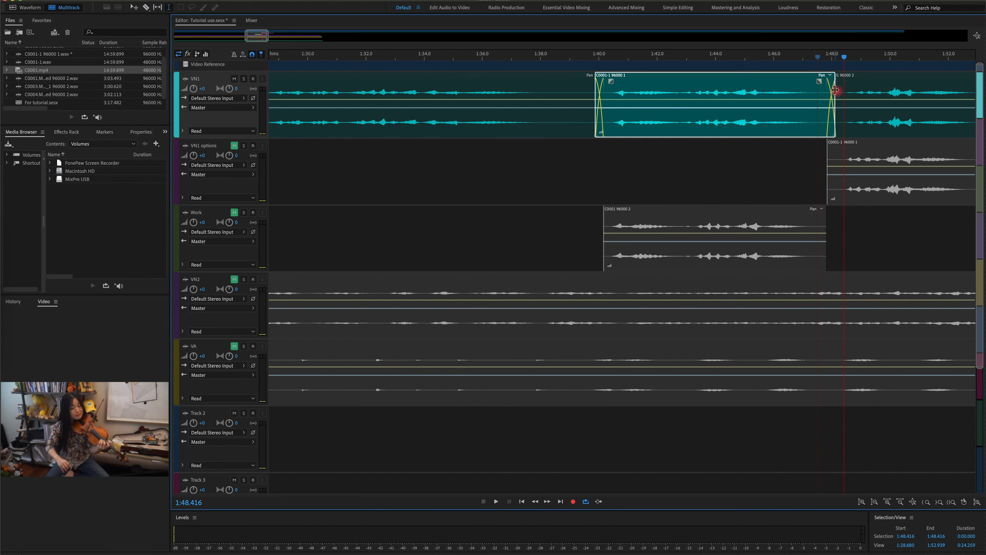
pyautogui.click(582, 92)
pyautogui.press('space')
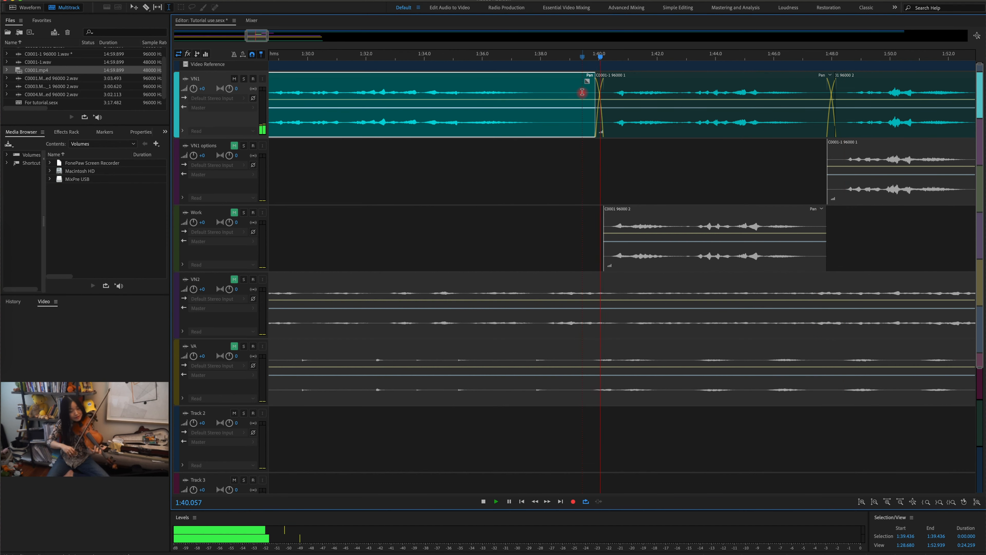
pyautogui.click(818, 88)
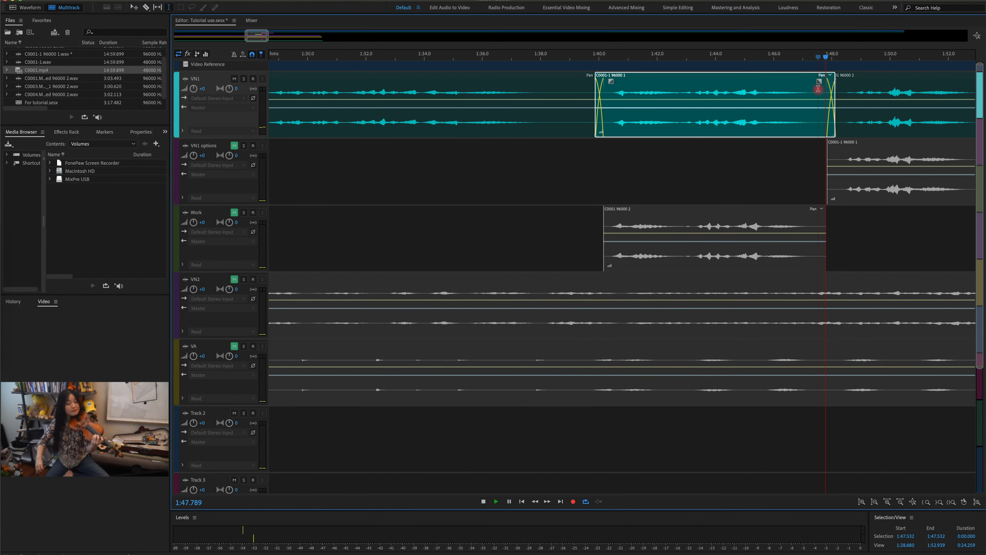
pyautogui.press('space')
# Split the remaining VN1 options clip and the VN1 clip above it at about 1:57.05.
pyautogui.hscroll(3, 819, 90)
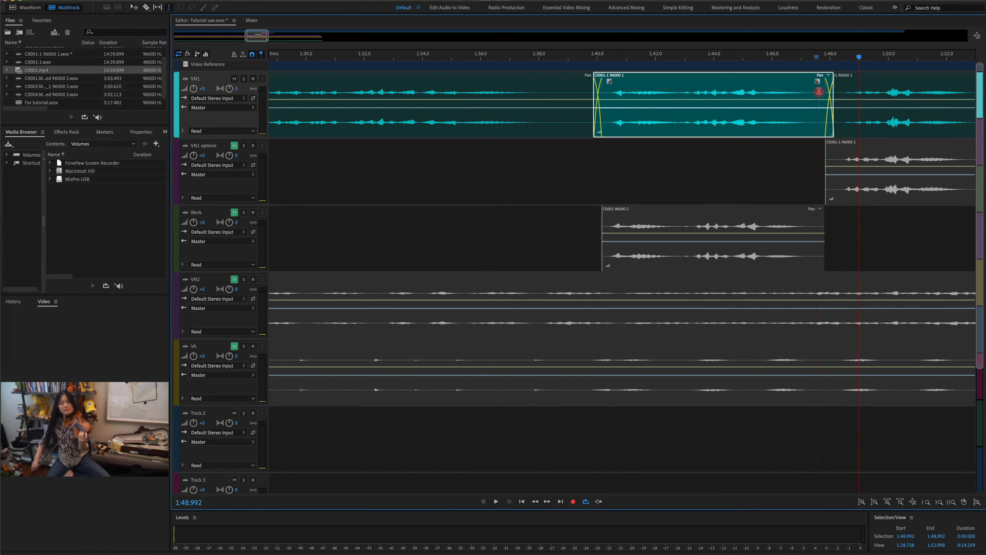
pyautogui.hscroll(10, 818, 91)
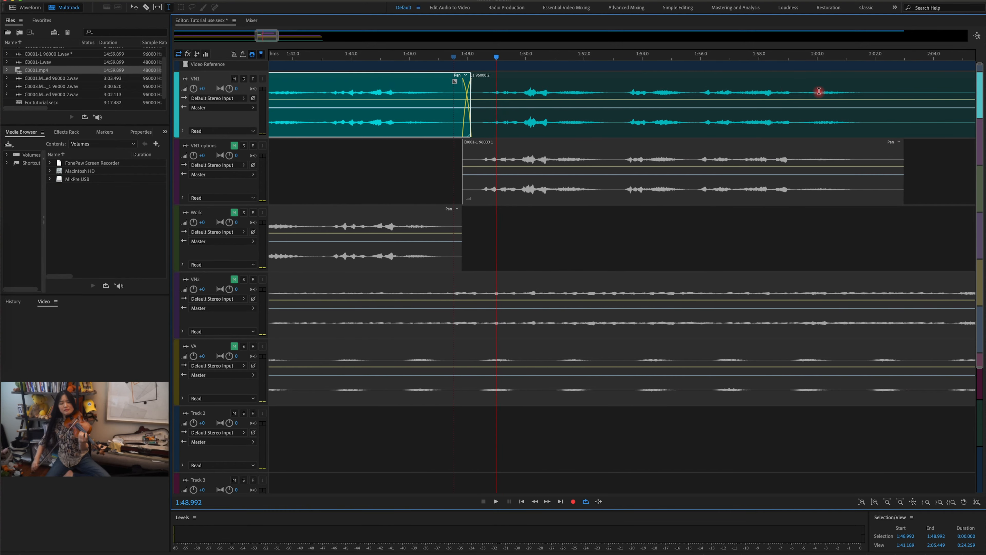
pyautogui.hscroll(1, 614, 127)
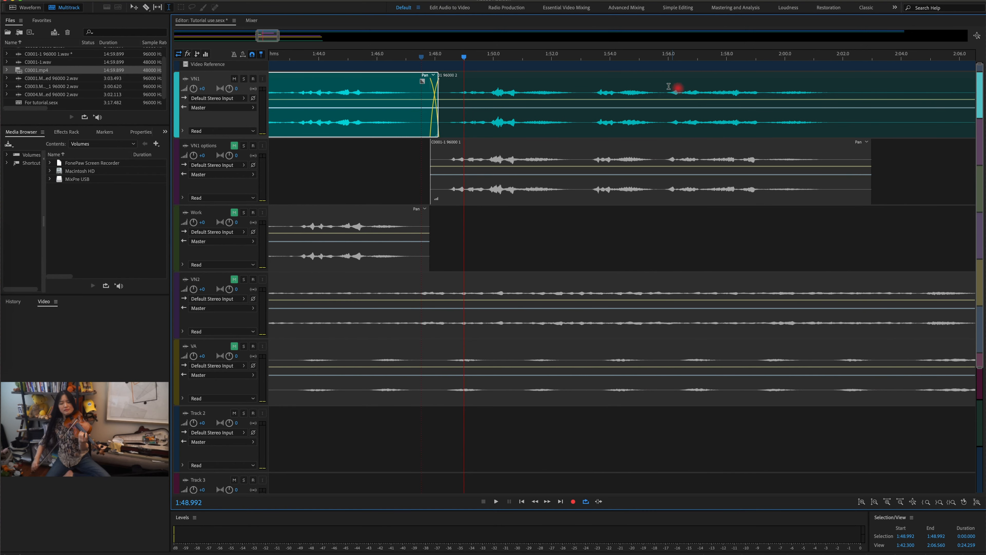
pyautogui.click(695, 159)
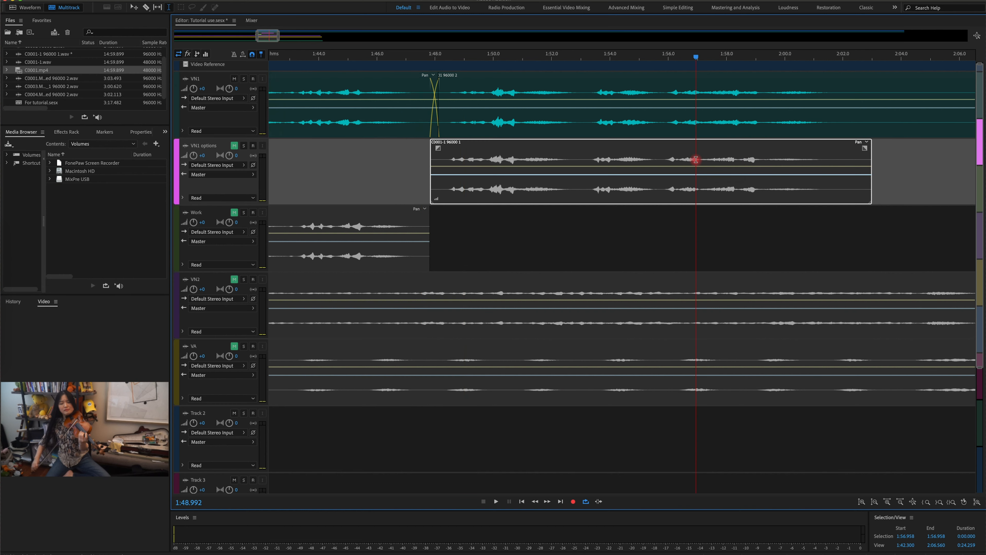
pyautogui.click(698, 160)
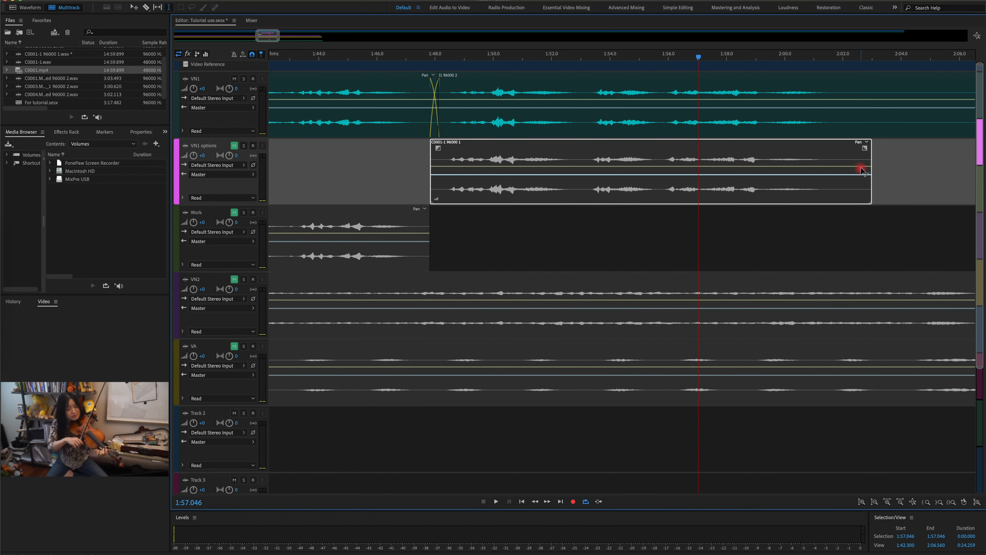
pyautogui.press('super+k')
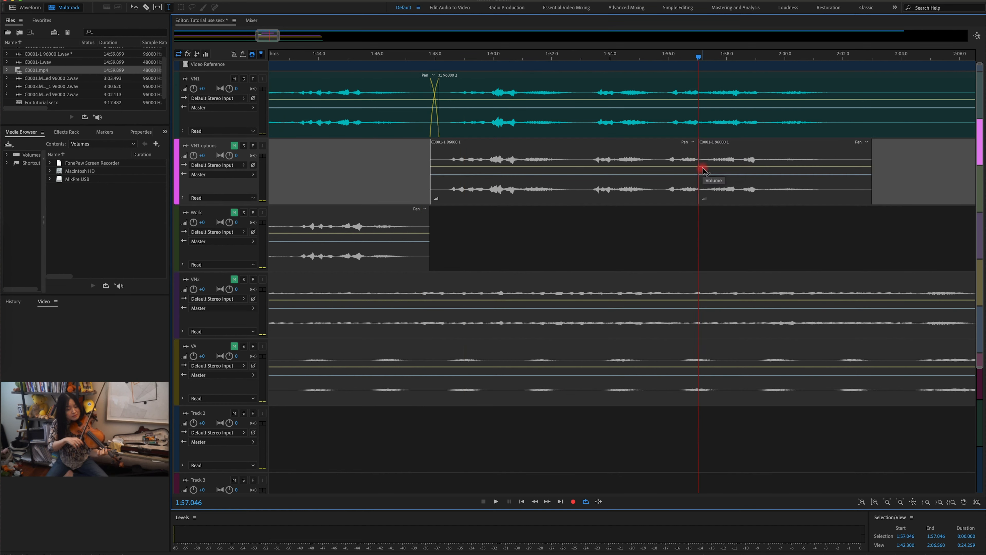
pyautogui.click(698, 93)
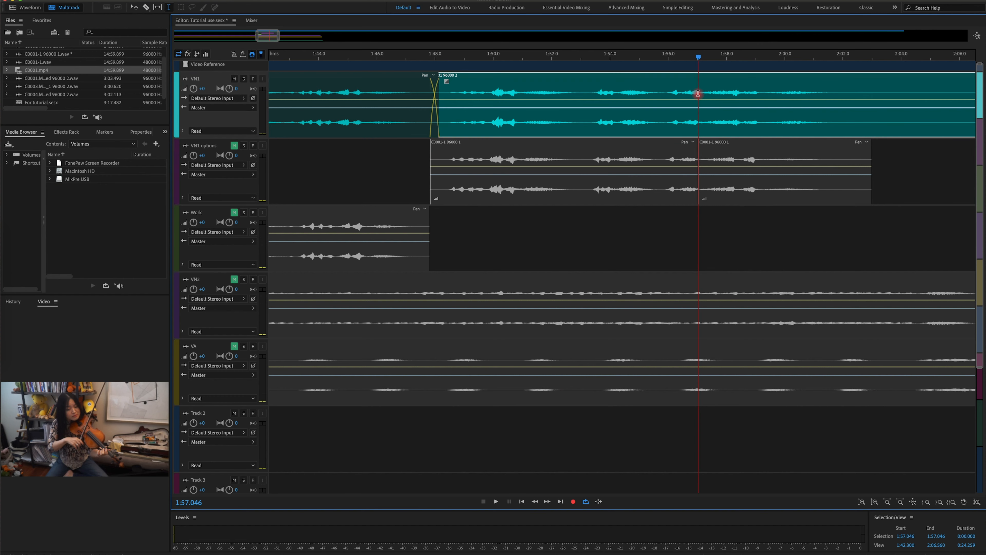
pyautogui.press('super+k')
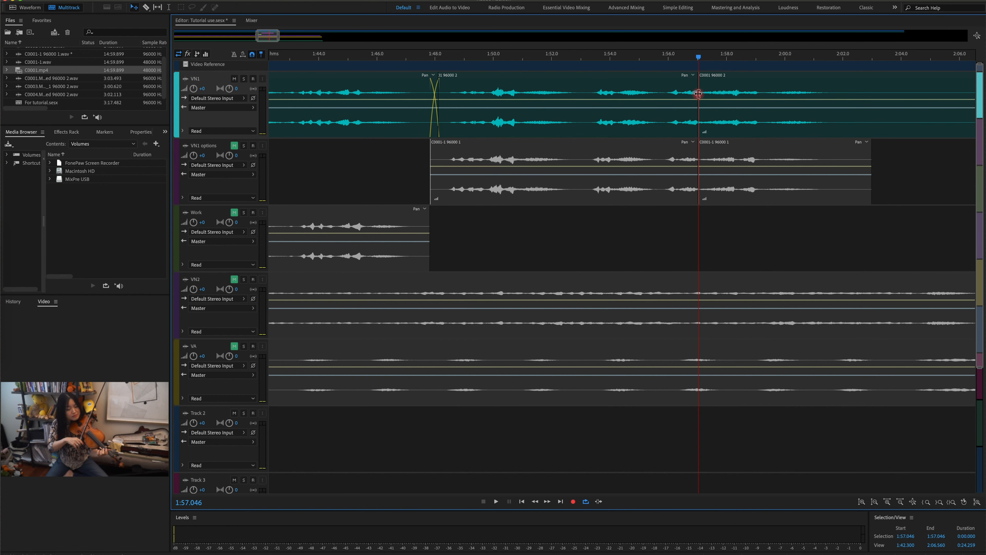
# Replace the VN1 segment ending at the 1:57 cut with the VN1 options segment, parking the original on Work, and audition the join.
pyautogui.moveTo(623, 89); pyautogui.dragTo(622, 195)
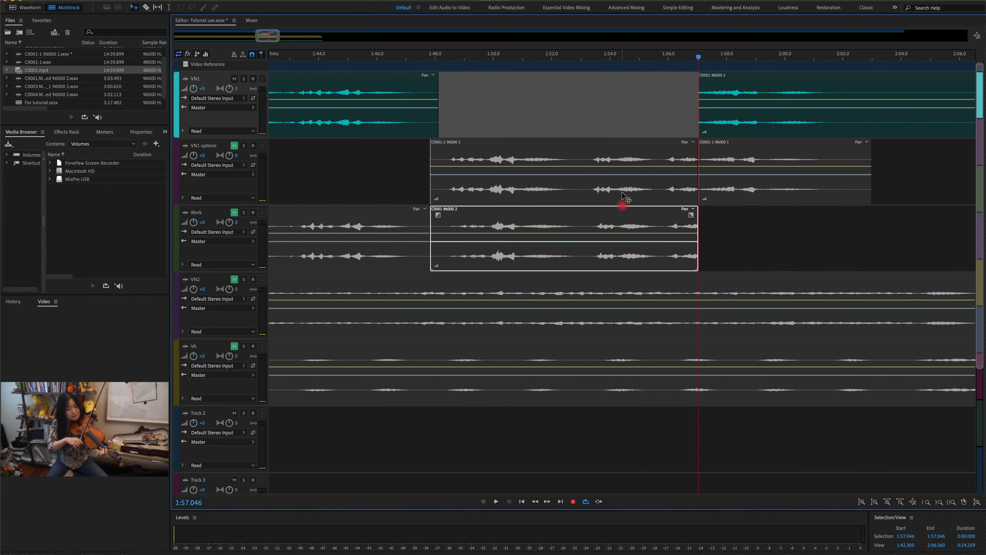
pyautogui.moveTo(631, 150); pyautogui.dragTo(636, 125)
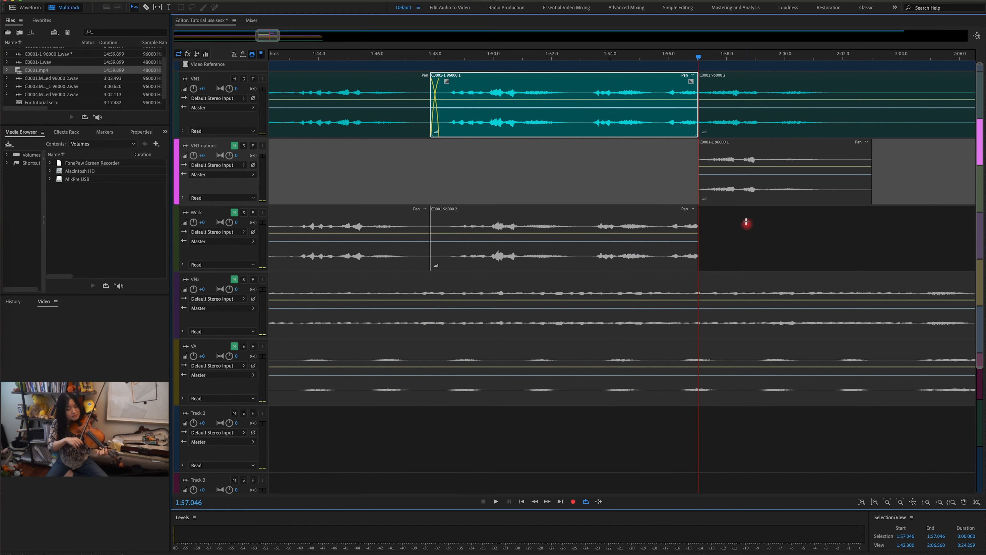
pyautogui.press('t')
pyautogui.click(672, 87)
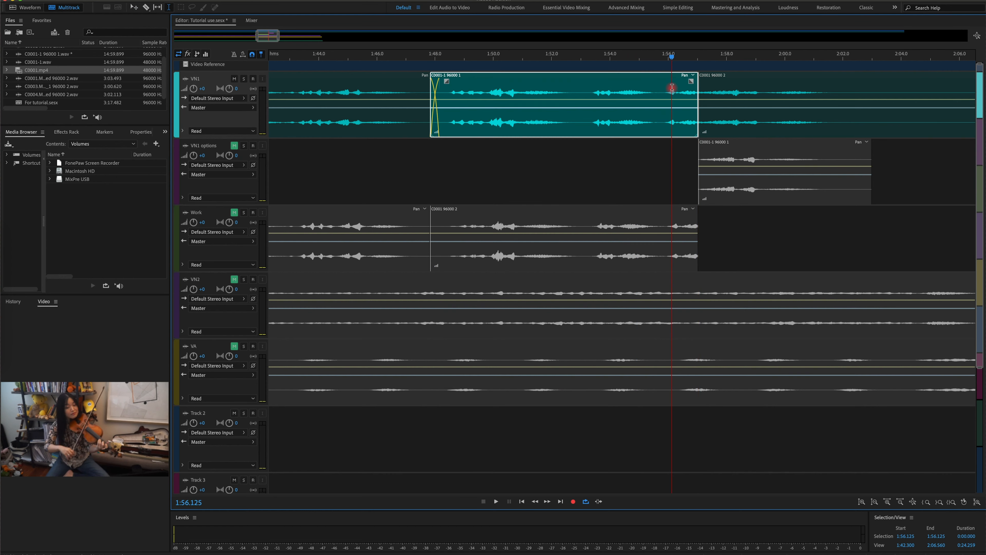
pyautogui.press('space')
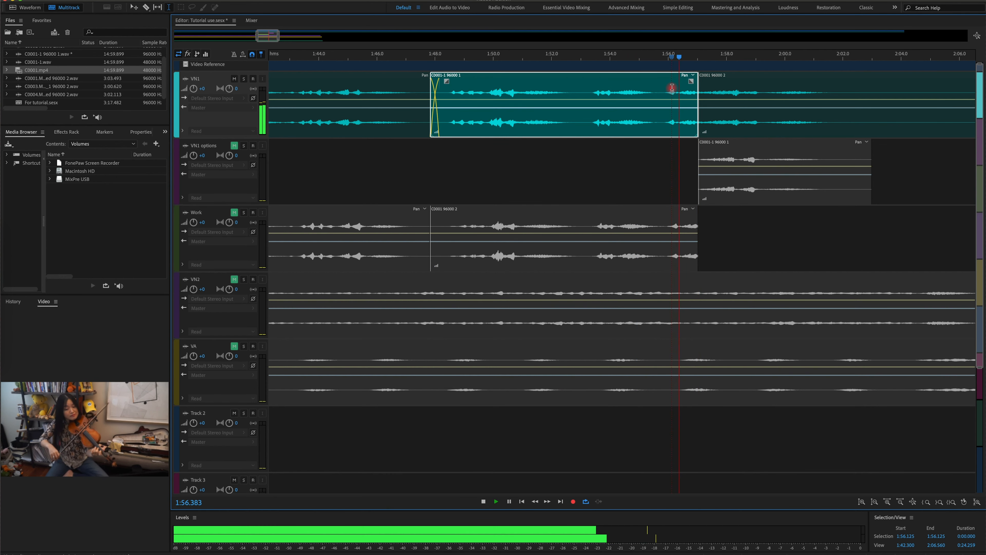
# Extend the end of the new VN1 segment slightly past the 1:57 cut to create a tiny crossfade, and play across it.
pyautogui.click(749, 80)
pyautogui.scroll(10, 749, 79)
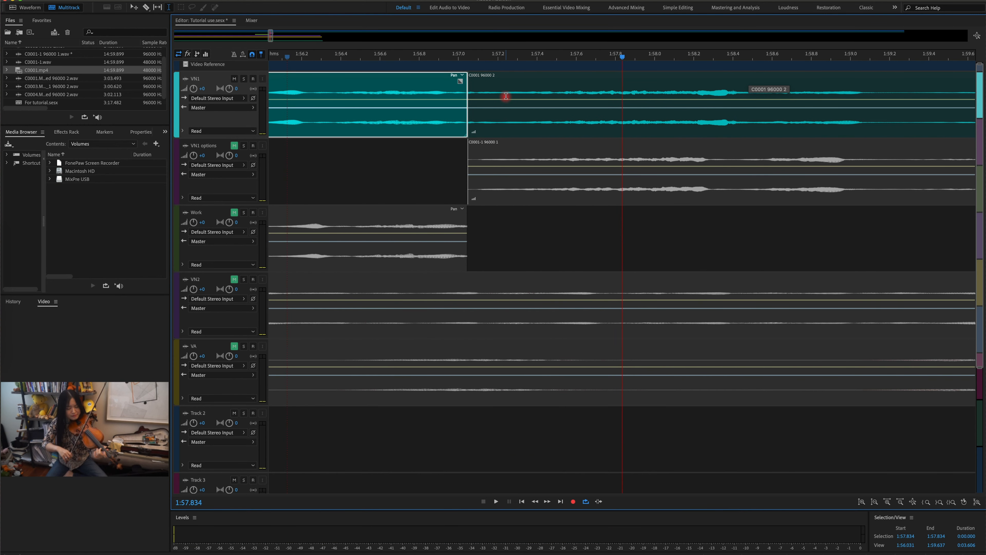
pyautogui.moveTo(467, 87); pyautogui.dragTo(474, 88)
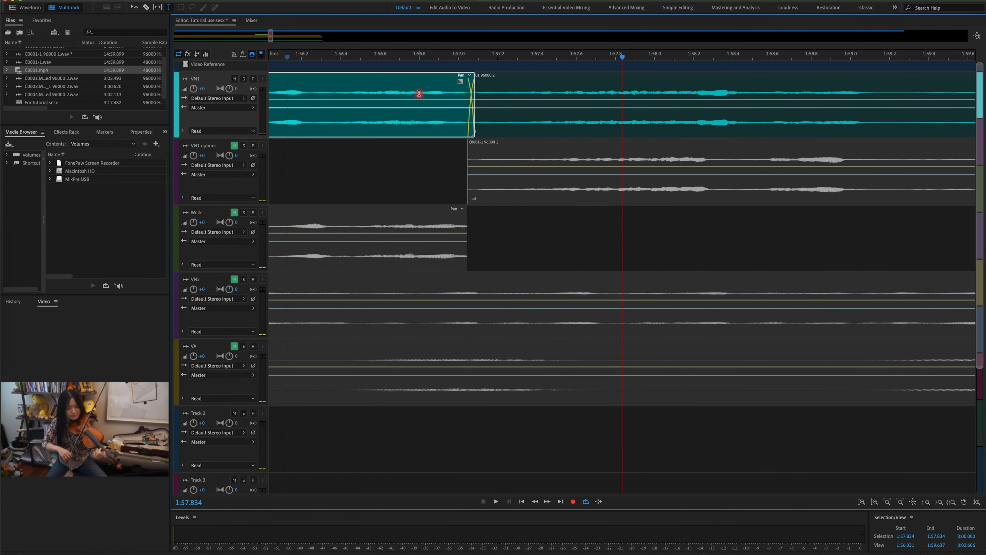
pyautogui.click(419, 93)
pyautogui.press('space')
pyautogui.press('space')
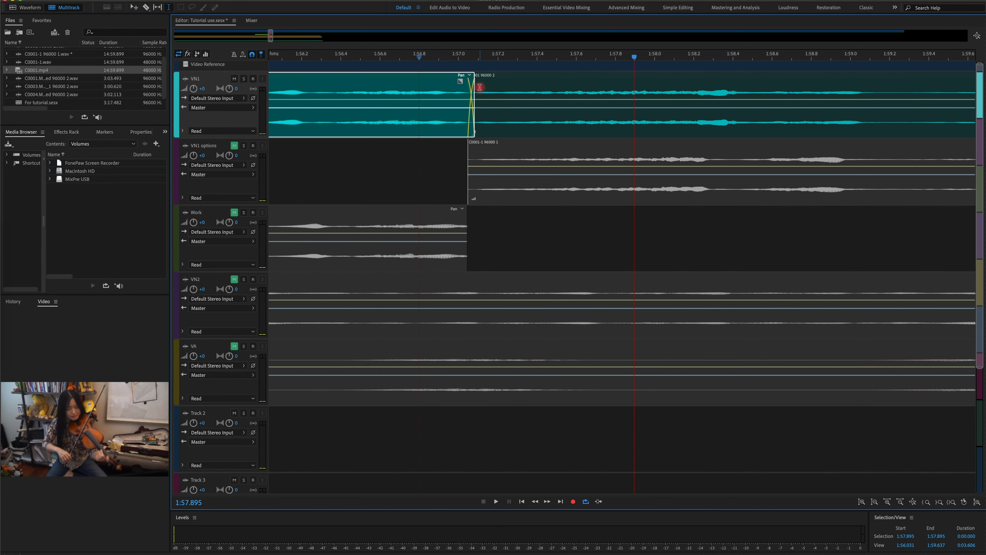
# Try moving the VN1 join at 1:57 earlier, to about 1:56.97, and play back across it after each change.
pyautogui.moveTo(473, 87); pyautogui.dragTo(459, 89)
pyautogui.click(383, 90)
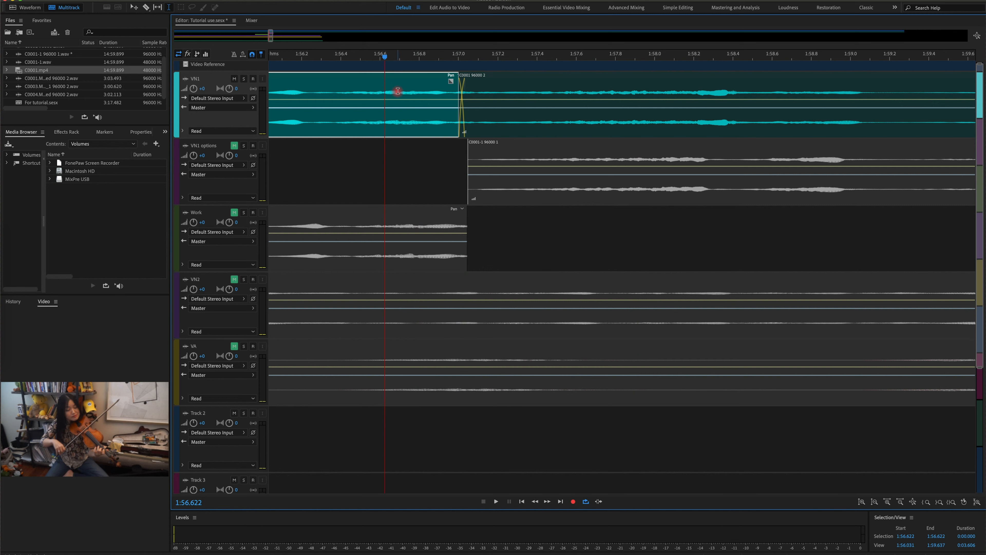
pyautogui.press('space')
pyautogui.press('space')
pyautogui.moveTo(459, 89); pyautogui.dragTo(452, 89)
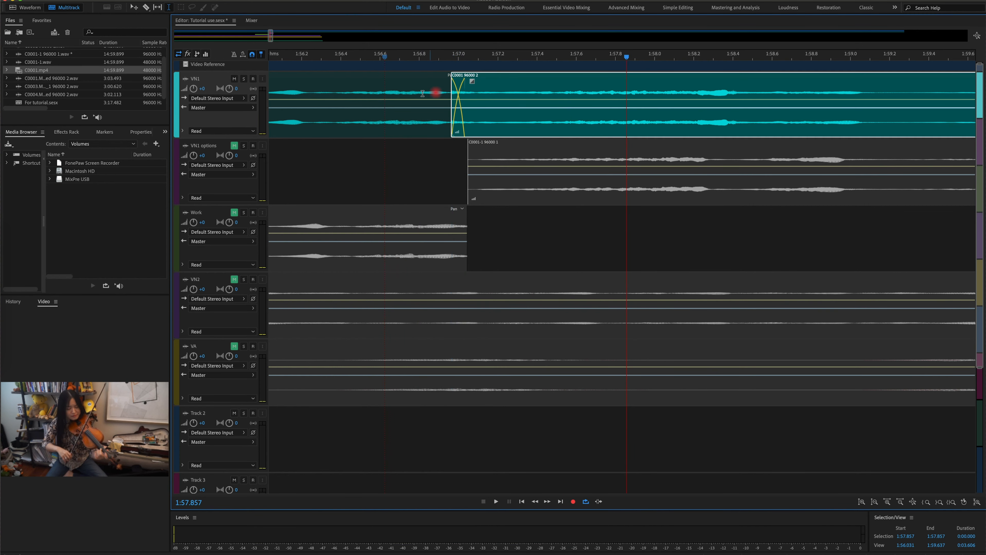
pyautogui.click(370, 93)
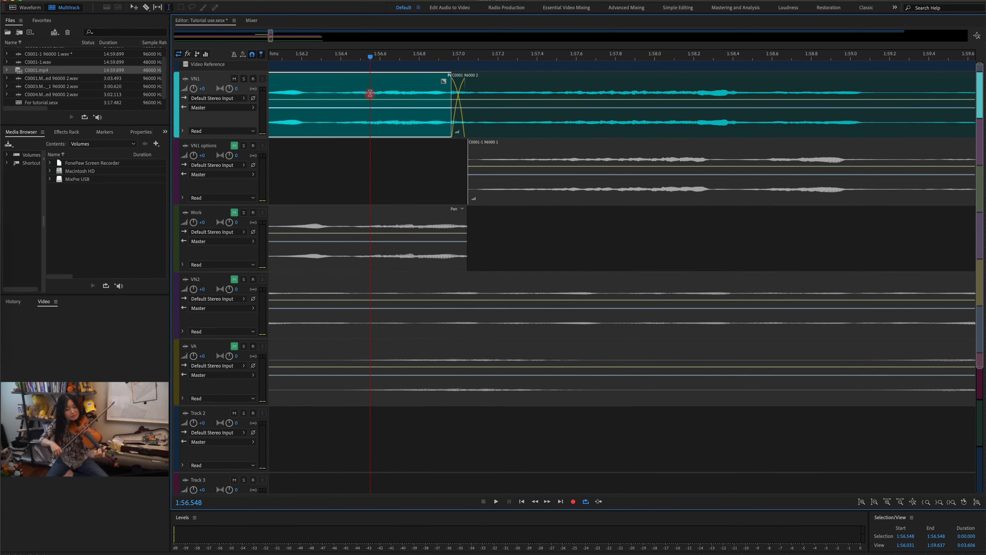
pyautogui.press('space')
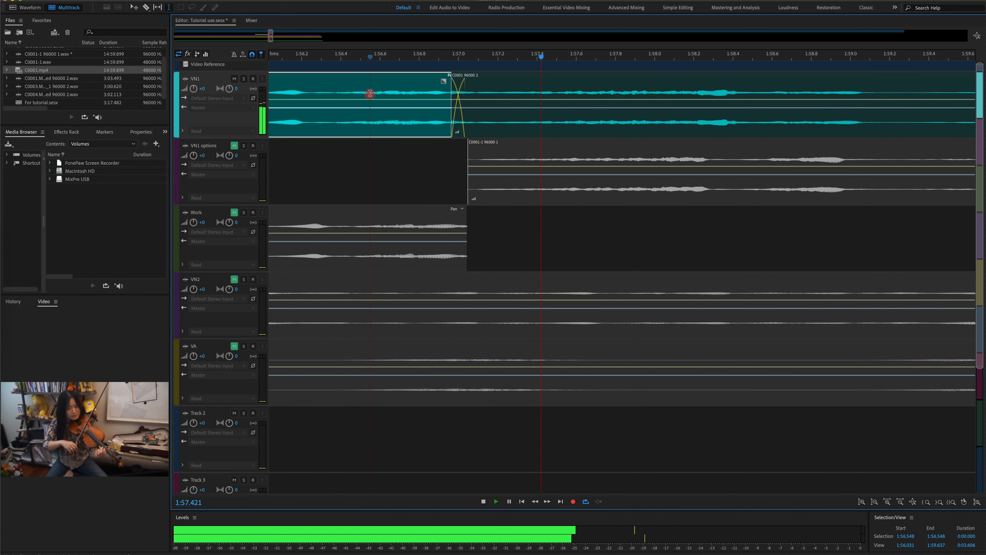
pyautogui.press('space')
# Shift the VN1 join to just past the 1:57 cut with a tiny crossfade, and play back across it.
pyautogui.moveTo(452, 92); pyautogui.dragTo(477, 90)
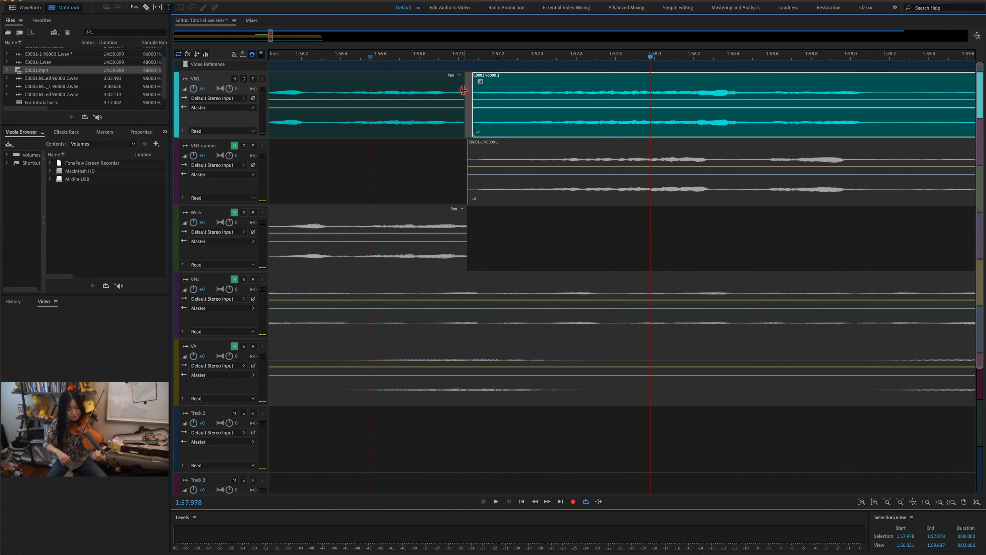
pyautogui.click(433, 89)
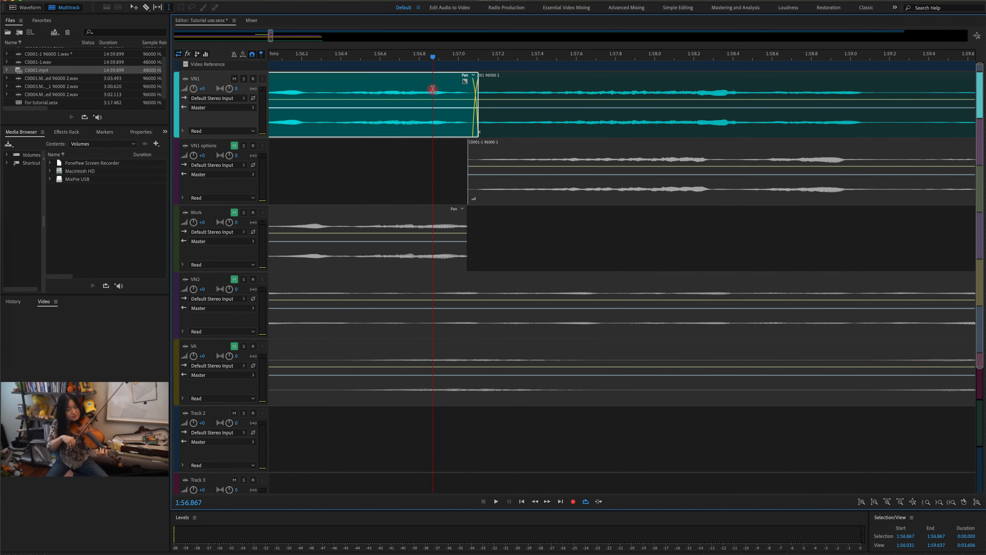
pyautogui.press('space')
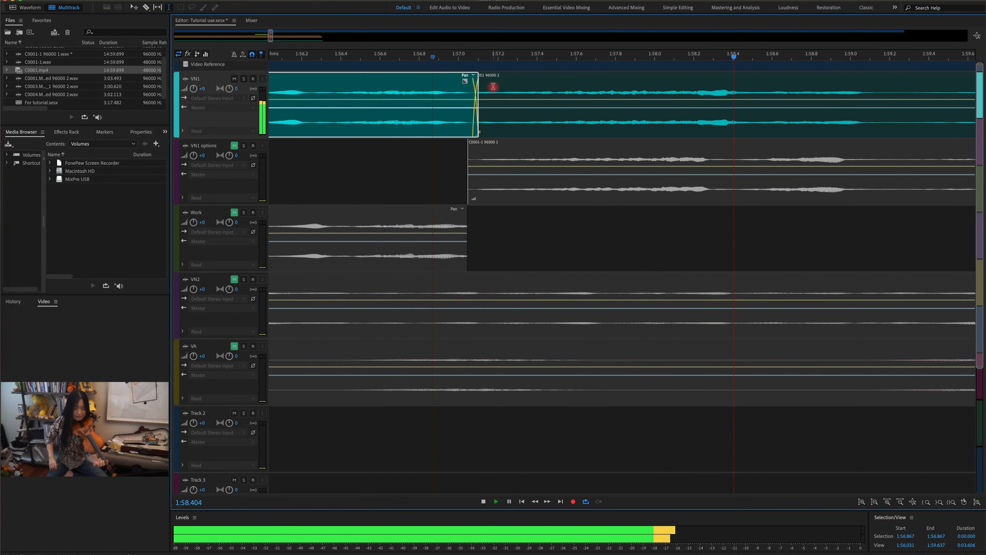
pyautogui.press('space')
# Extend the end of the VN1 replacement segment to about 1:57.17 to widen its crossfade, and audition the join.
pyautogui.moveTo(478, 90); pyautogui.dragTo(493, 90)
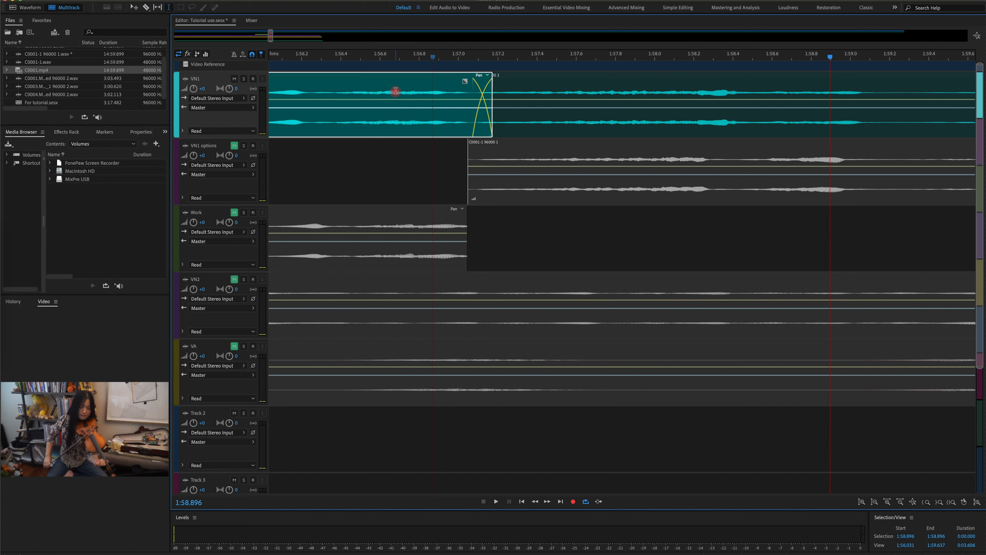
pyautogui.click(395, 91)
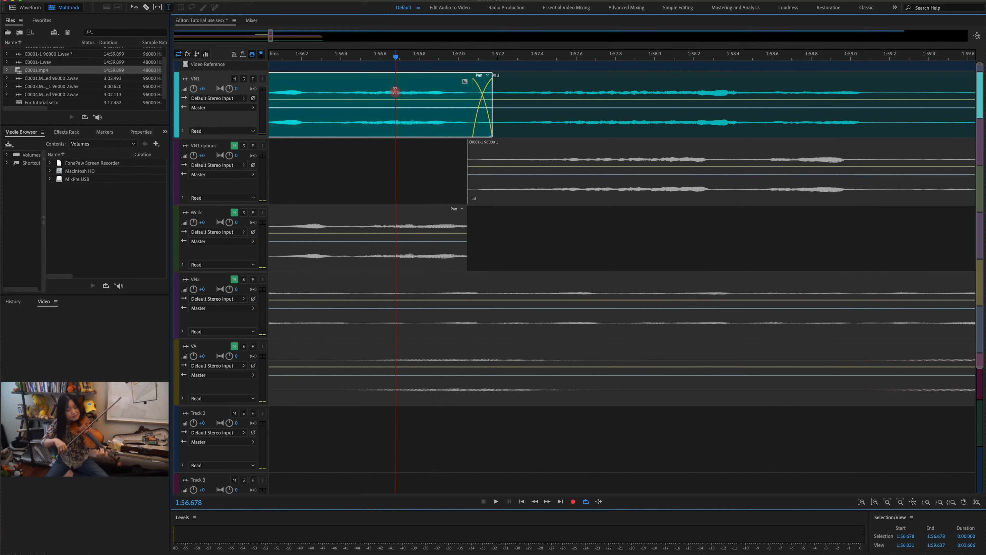
pyautogui.press('space')
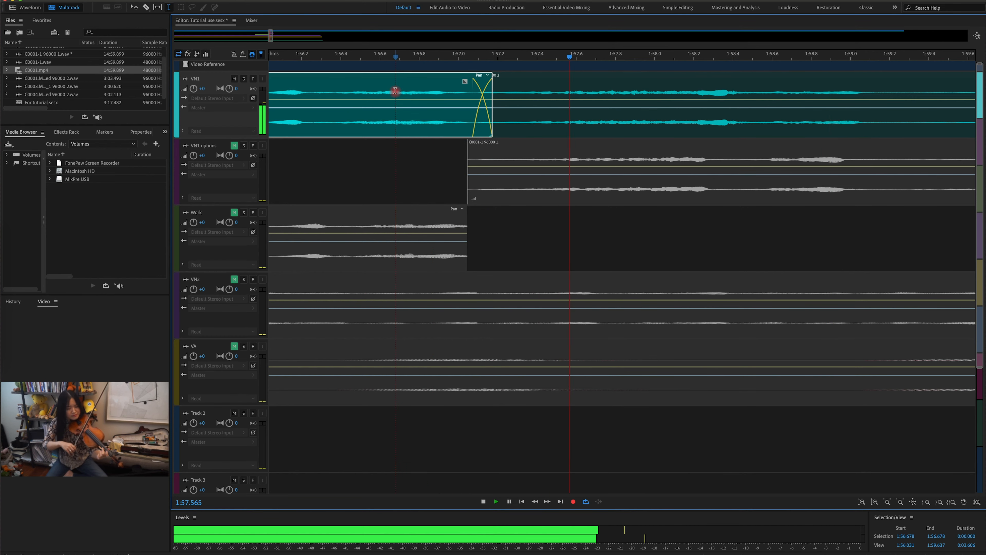
pyautogui.press('space')
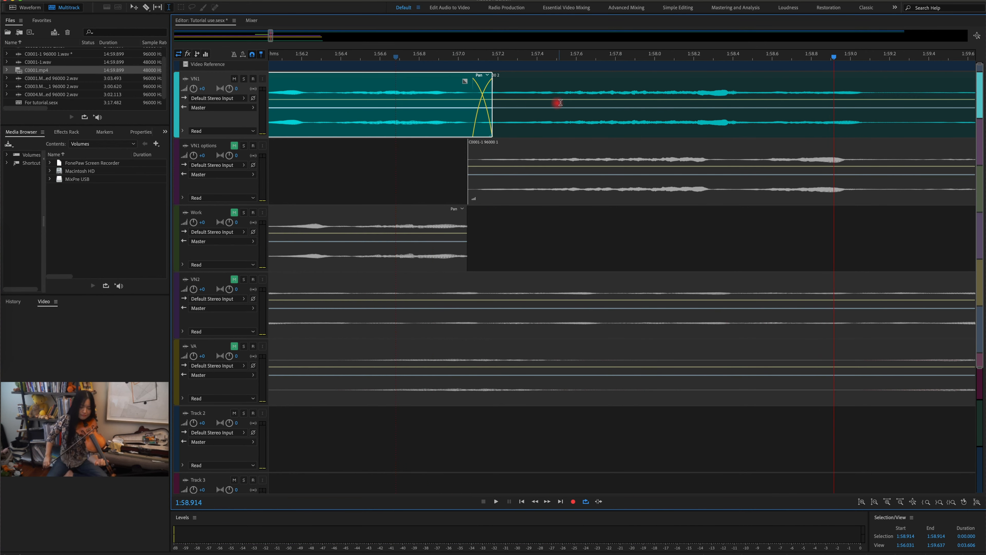
# Unmute VN2 and VA, and play the VN1 passage together with them from about 1:53.36.
pyautogui.press('-')
pyautogui.hscroll(-10, 558, 103)
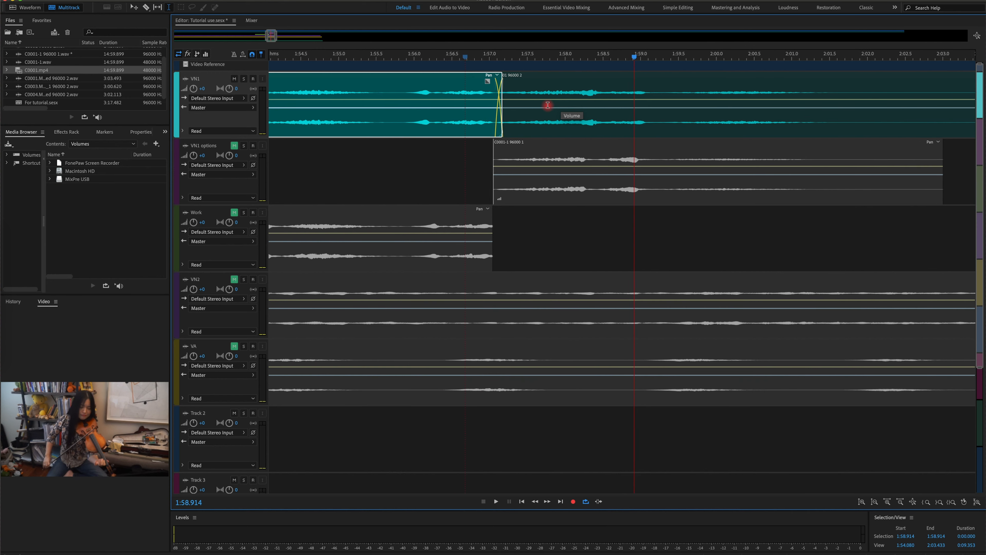
pyautogui.hscroll(-1, 547, 105)
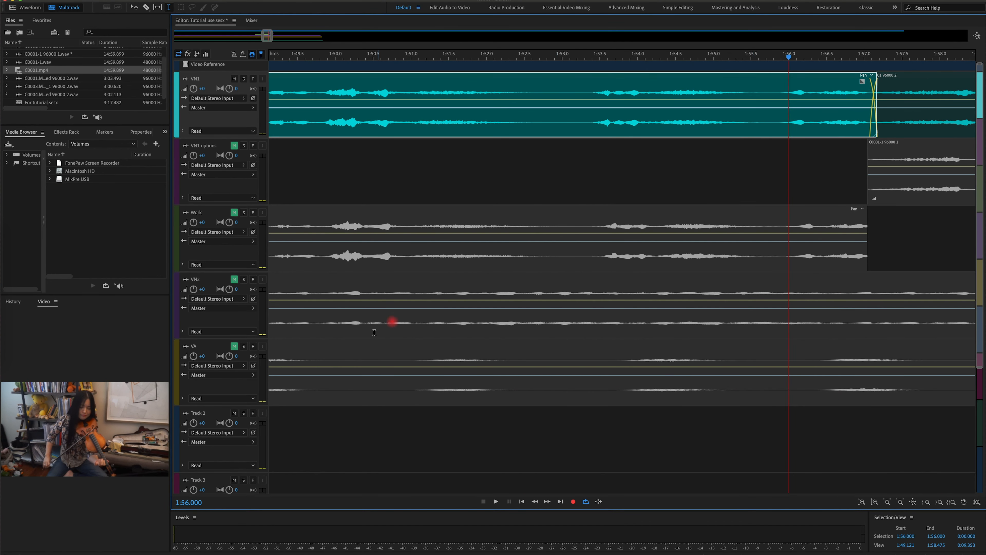
pyautogui.click(235, 279)
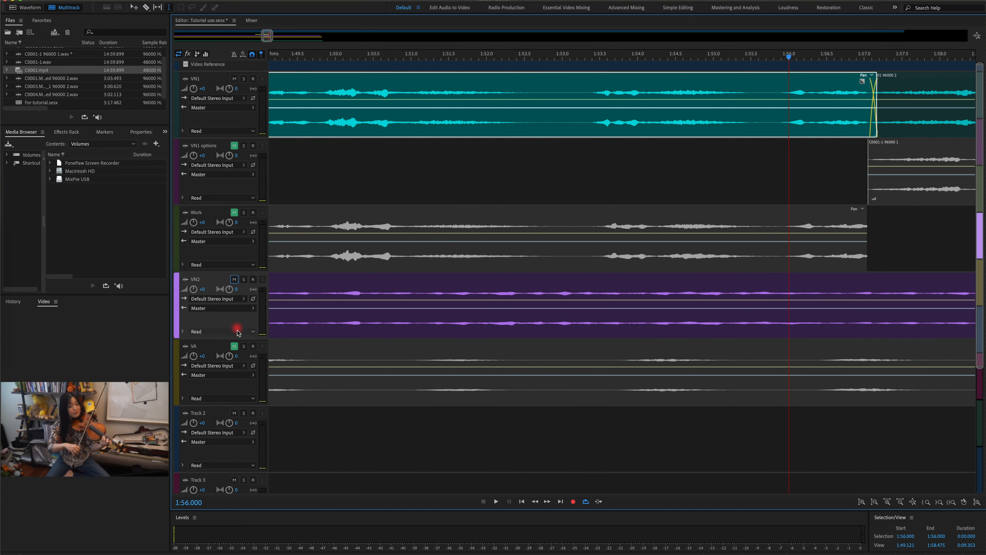
pyautogui.click(234, 346)
pyautogui.click(589, 88)
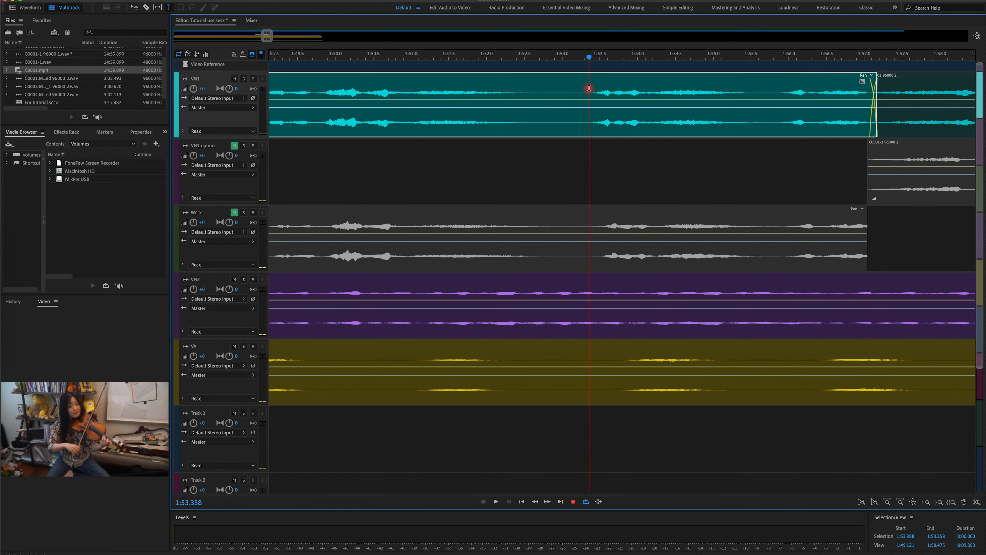
pyautogui.press('space')
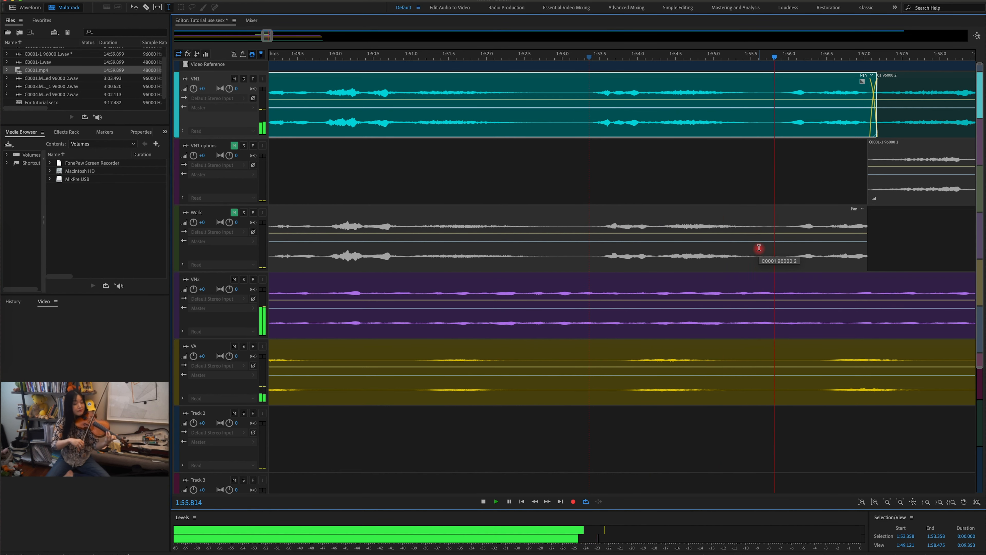
pyautogui.click(803, 123)
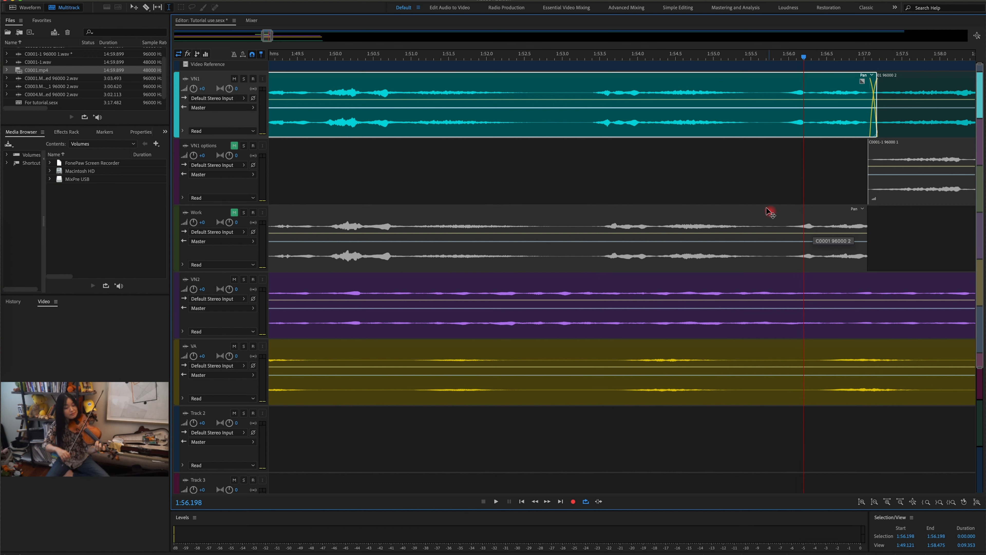
# Split the VN1 replacement clip at about 1:53.17, in the quiet gap before the next phrase.
pyautogui.click(574, 92)
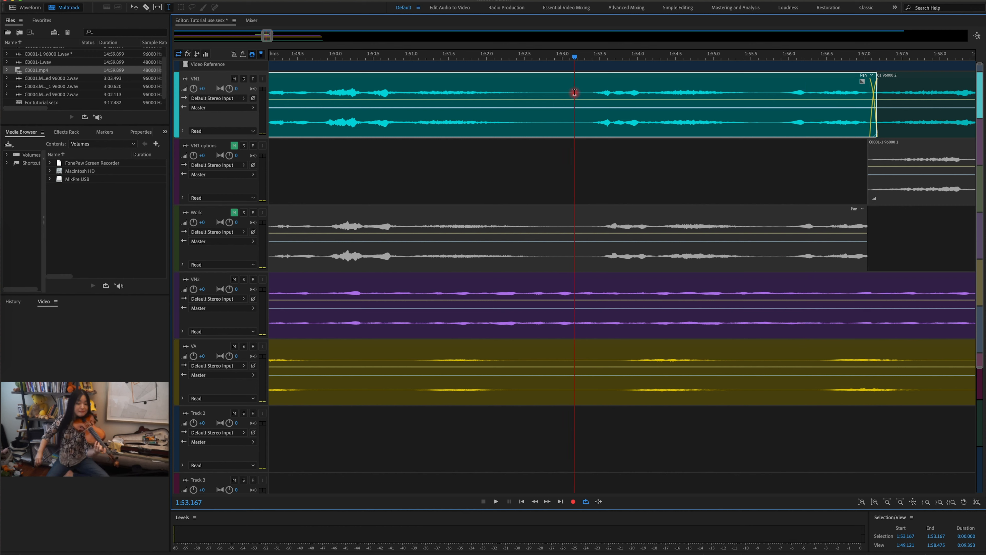
pyautogui.press('super+k')
pyautogui.press('v')
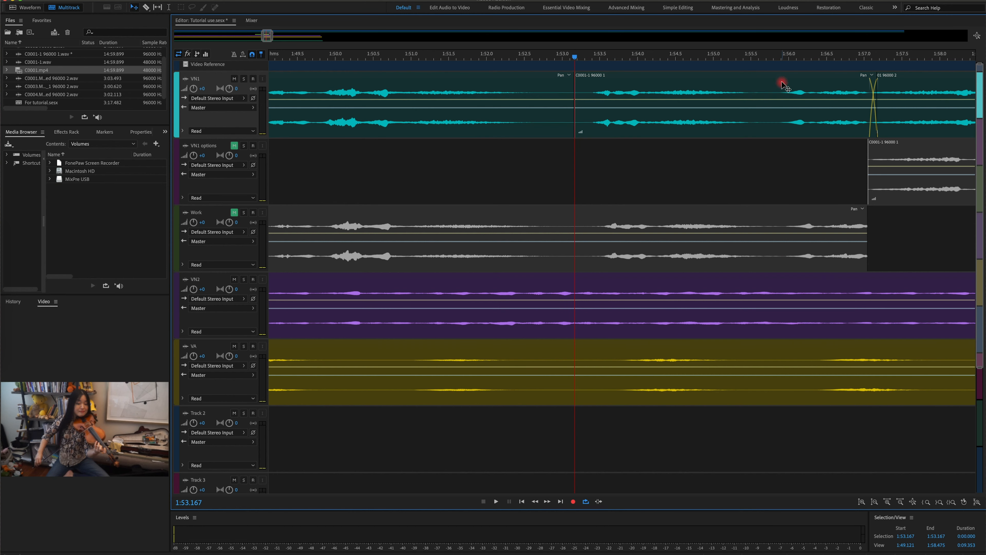
# Nudge the VN1 segment after the 1:53.17 split about 0.1 s later to align it with the Work clip's note near 1:56.3.
pyautogui.press('t')
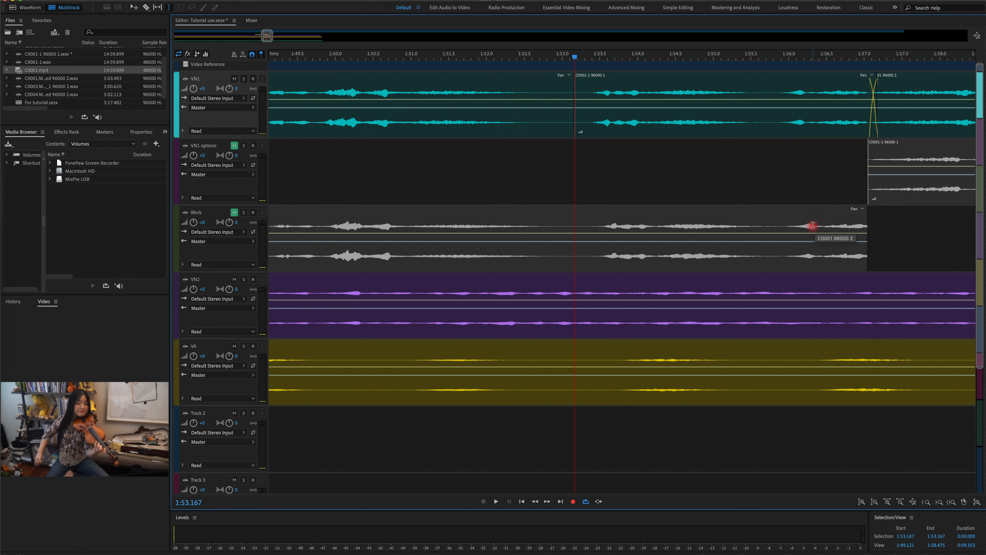
pyautogui.click(813, 226)
pyautogui.press('v')
pyautogui.click(773, 83)
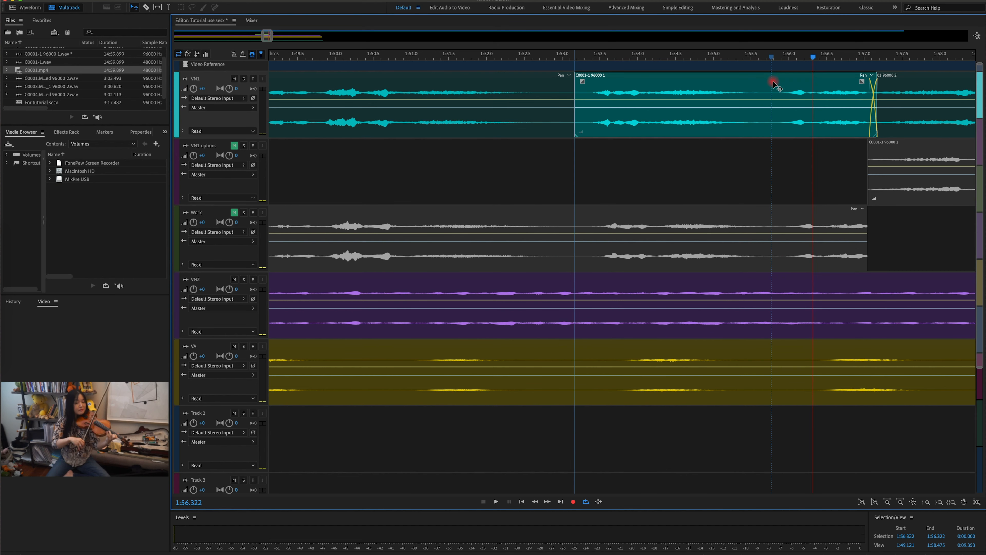
pyautogui.moveTo(773, 82); pyautogui.dragTo(779, 84)
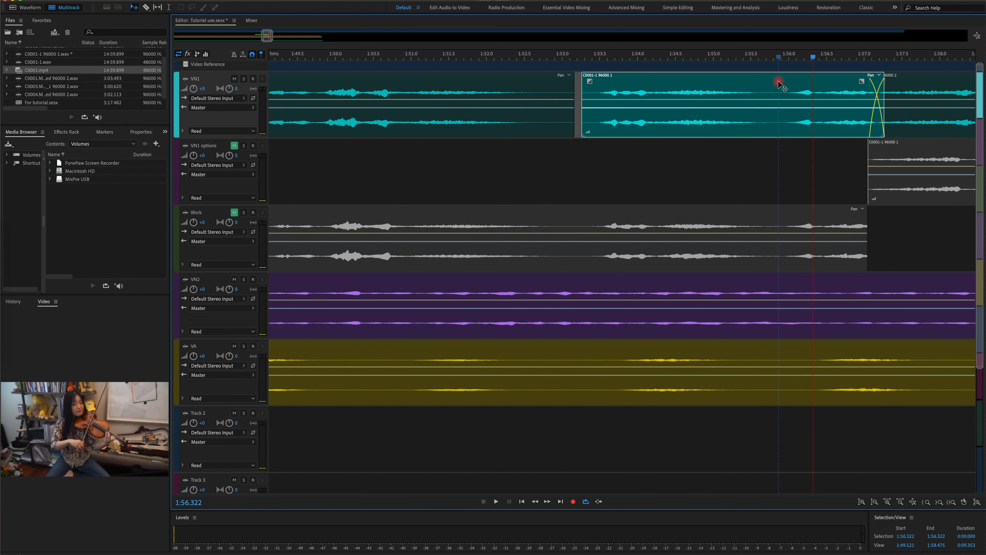
# Close the gap before the shifted VN1 segment with a tiny crossfade near 1:53.2, and play back across it.
pyautogui.press('t')
pyautogui.click(647, 93)
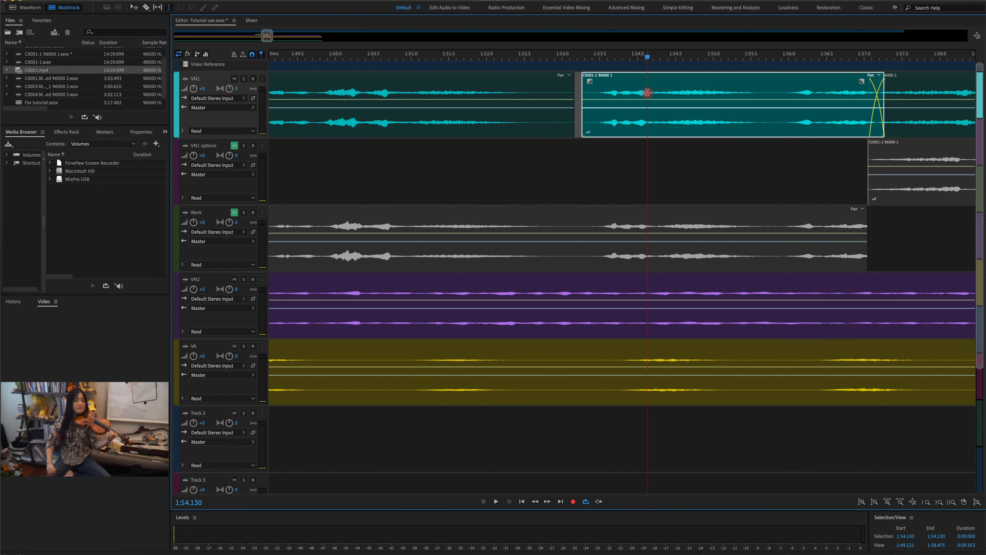
pyautogui.click(600, 91)
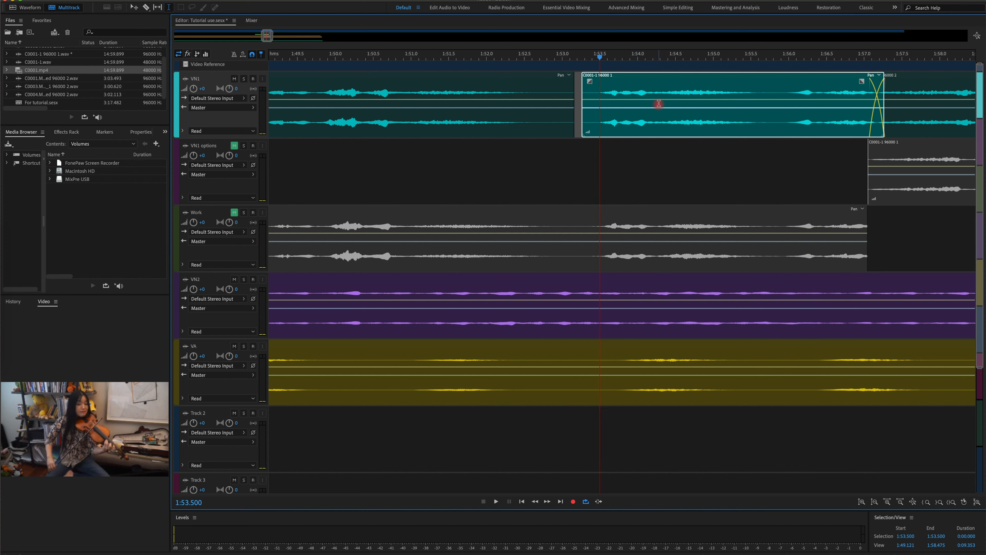
pyautogui.moveTo(574, 95); pyautogui.dragTo(579, 92)
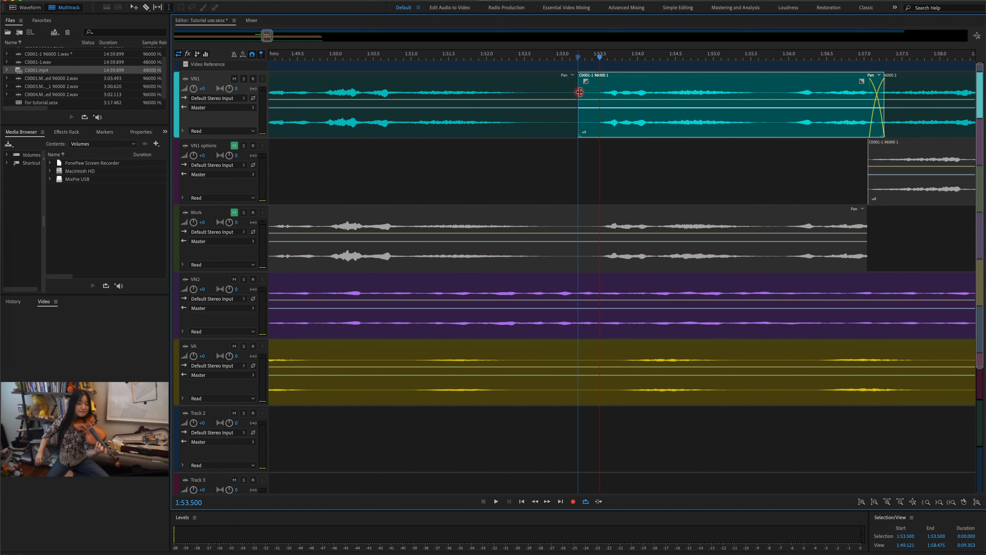
pyautogui.click(564, 90)
pyautogui.press('space')
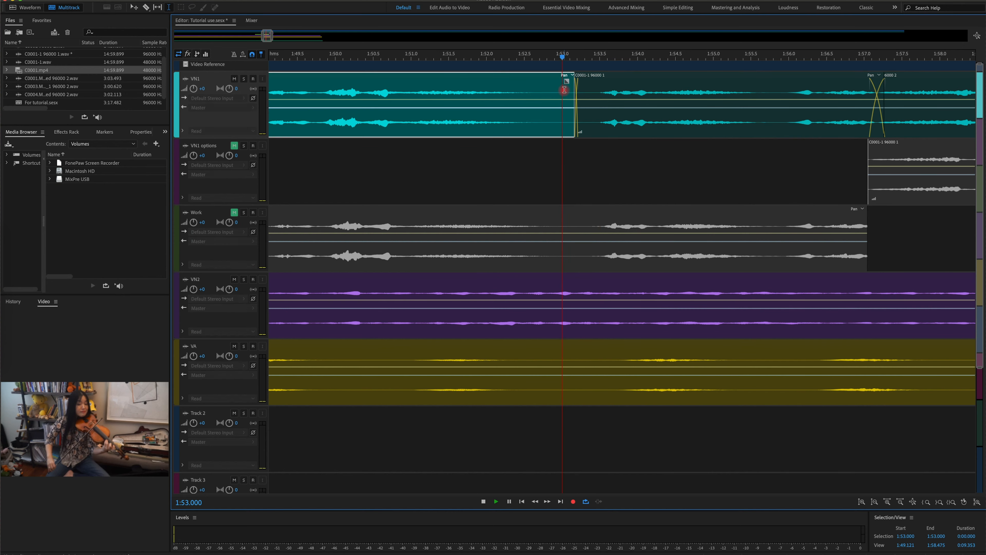
pyautogui.press('space')
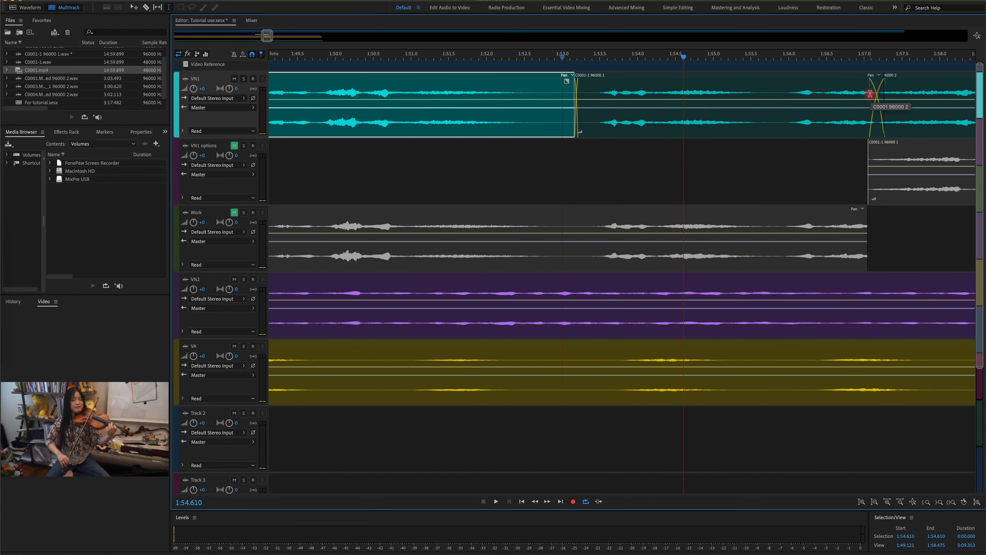
# Shorten the VN1 crossfade just past 1:57 by pulling the segment's end back to about 1:57.08, auditioning the join before and after.
pyautogui.click(869, 93)
pyautogui.press('space')
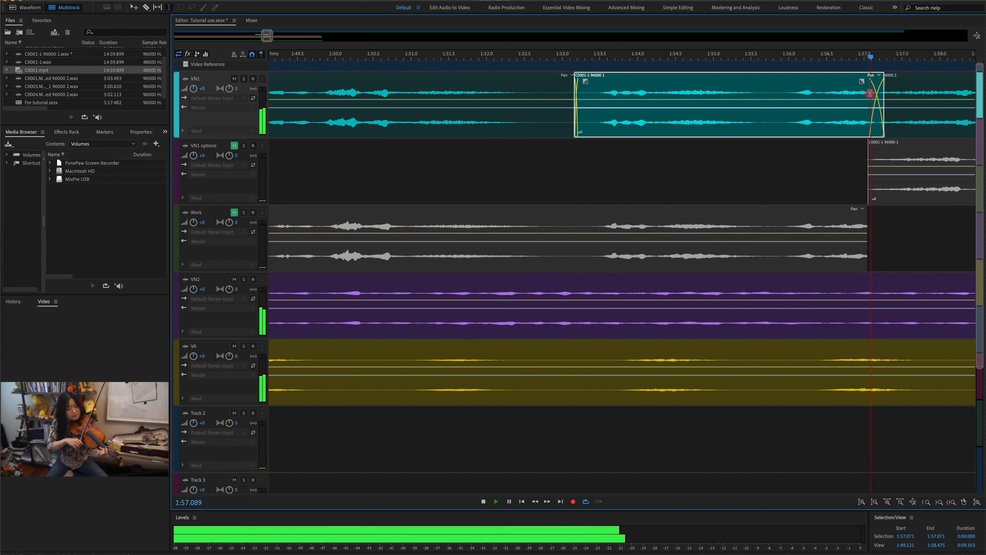
pyautogui.press('space')
pyautogui.press('=')
pyautogui.press('=')
pyautogui.press('=')
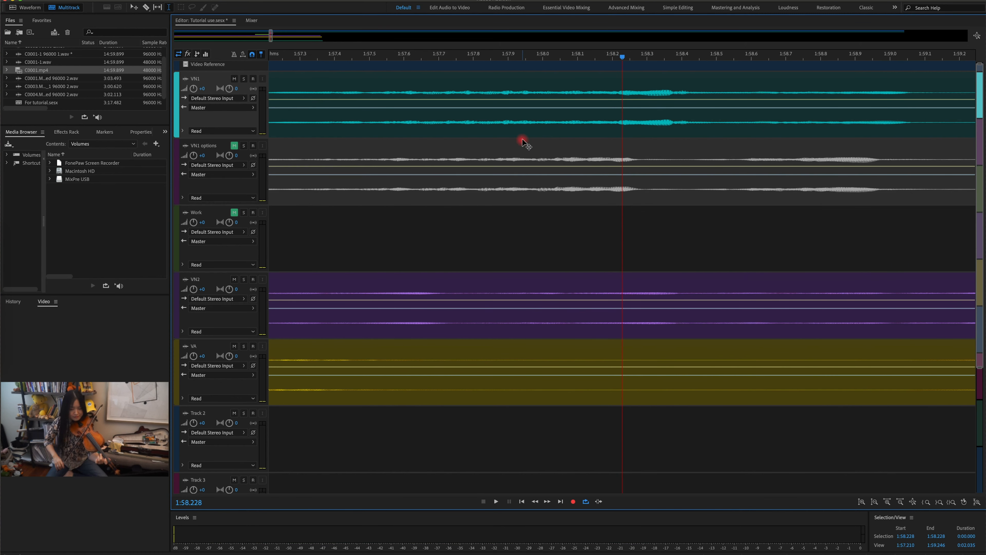
pyautogui.hscroll(-10, 522, 141)
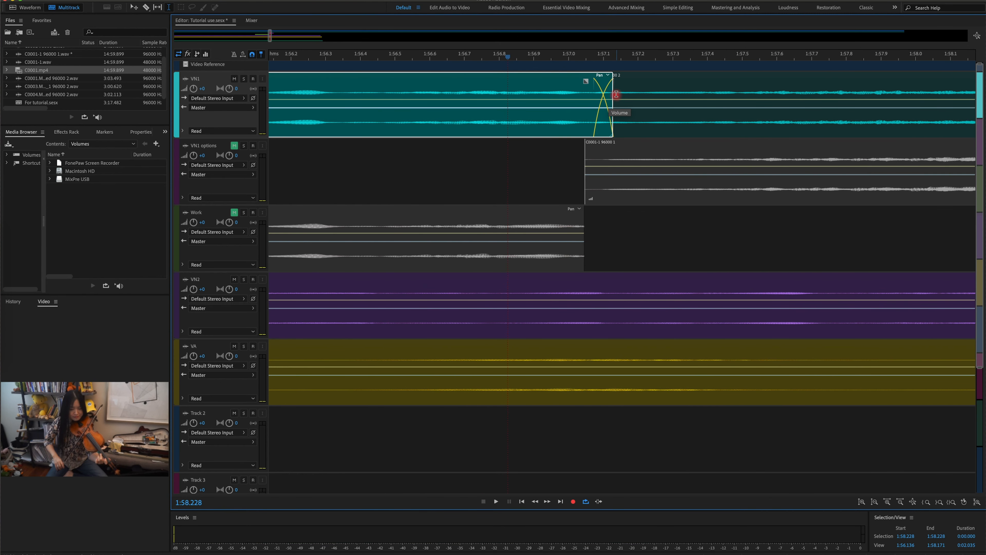
pyautogui.moveTo(613, 95); pyautogui.dragTo(596, 95)
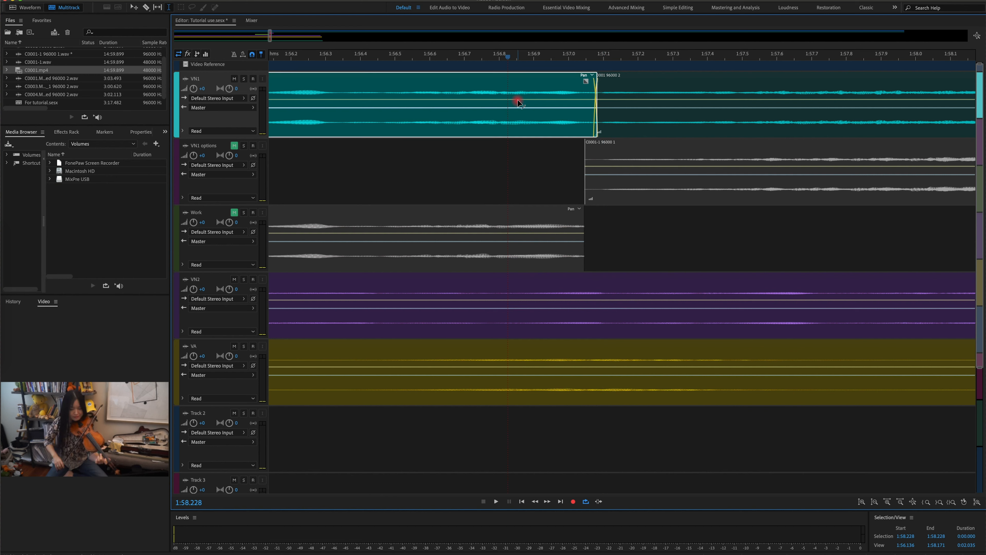
pyautogui.click(470, 92)
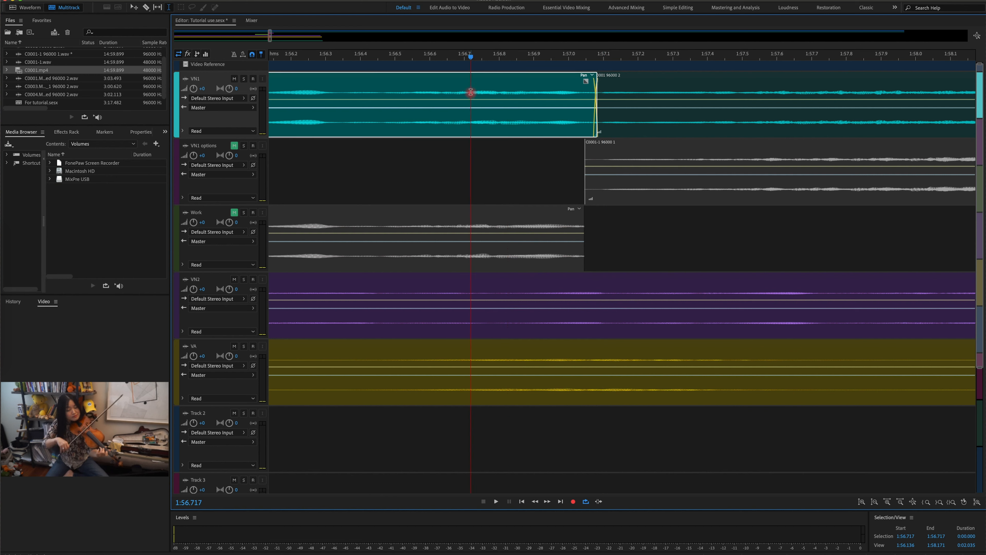
pyautogui.press('space')
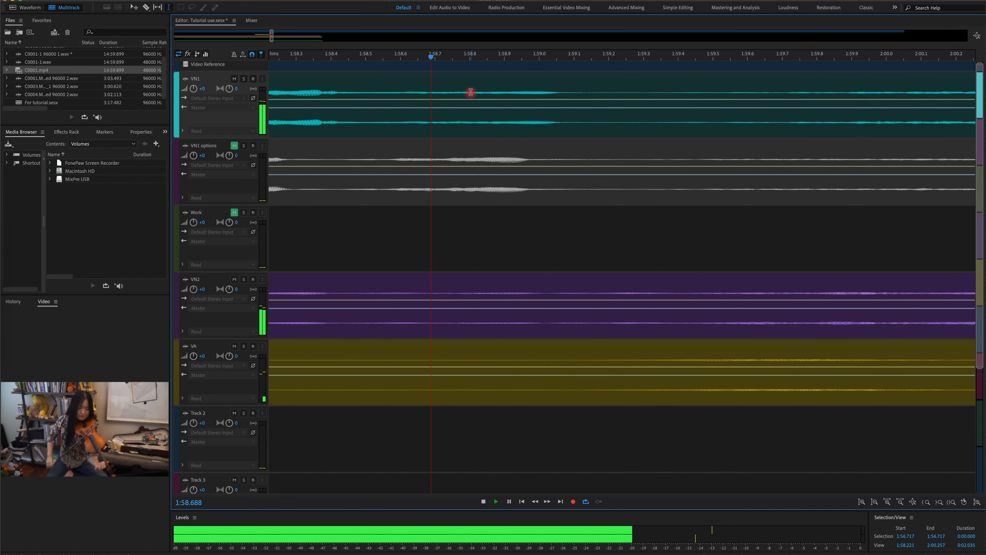
pyautogui.press('space')
# Split the VN1 replacement clip at about 1:40.86, right after the first note of the phrase.
pyautogui.click(508, 92)
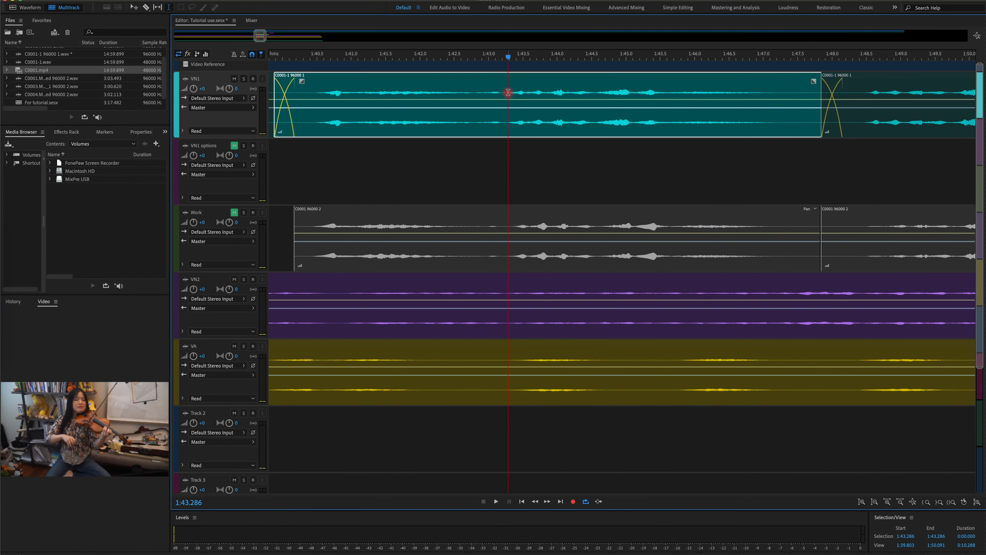
pyautogui.click(316, 92)
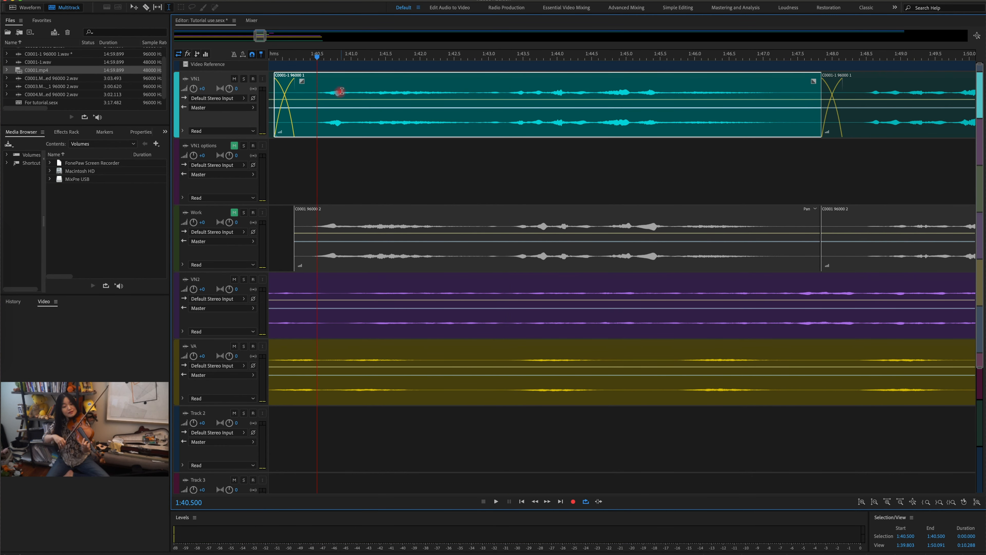
pyautogui.click(343, 92)
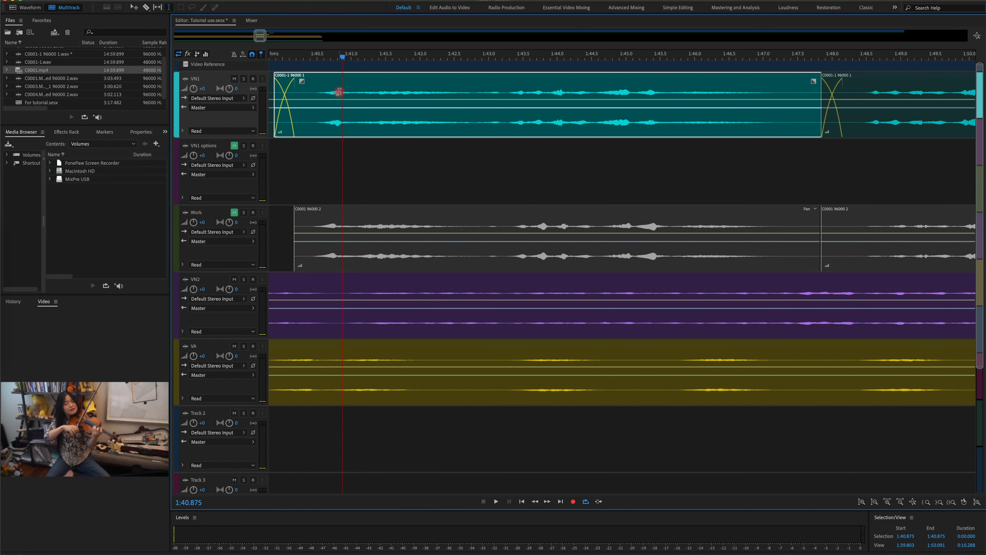
pyautogui.press('super+k')
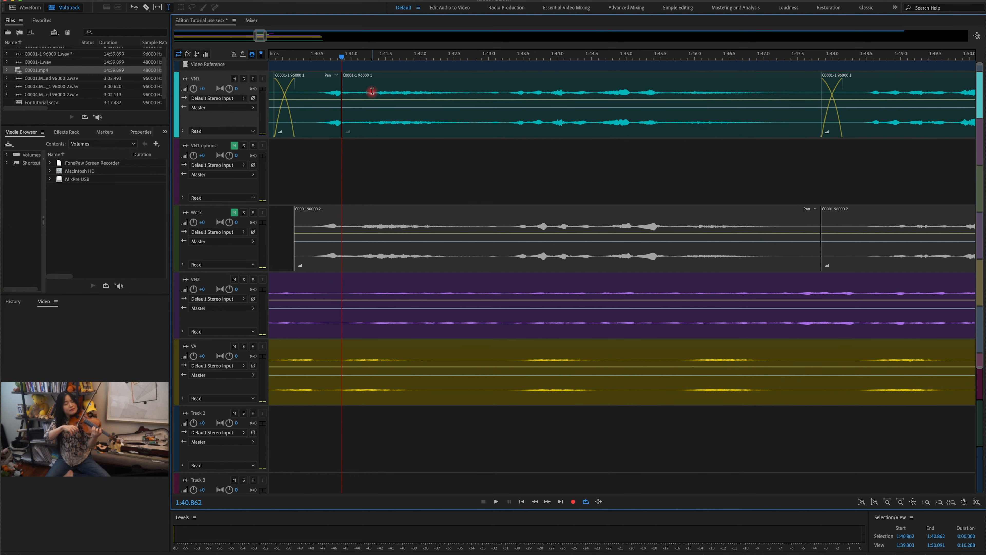
# Nudge the short VN1 segment before the split earlier so it ends at 1:40.80, aligned with the end of the Work clip's first note.
pyautogui.press('=')
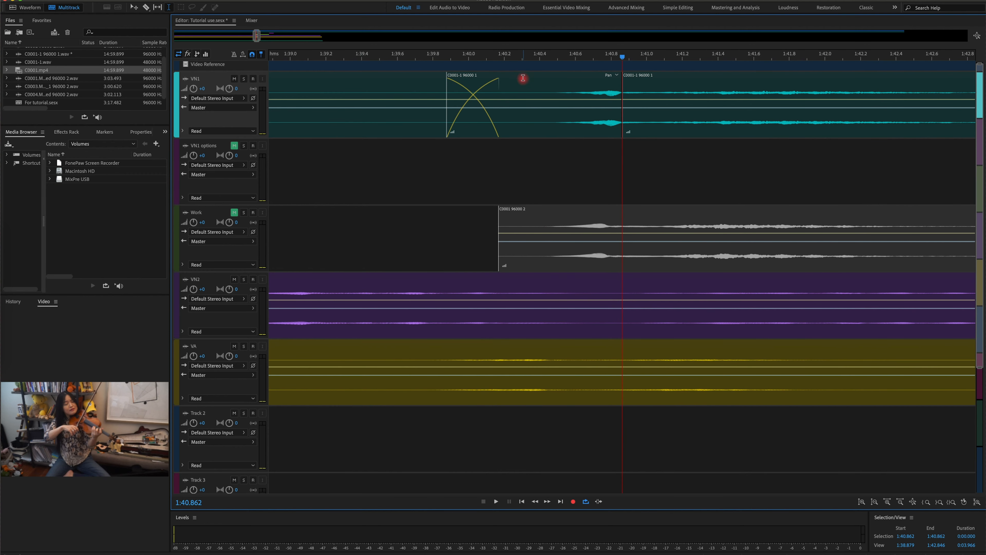
pyautogui.click(611, 226)
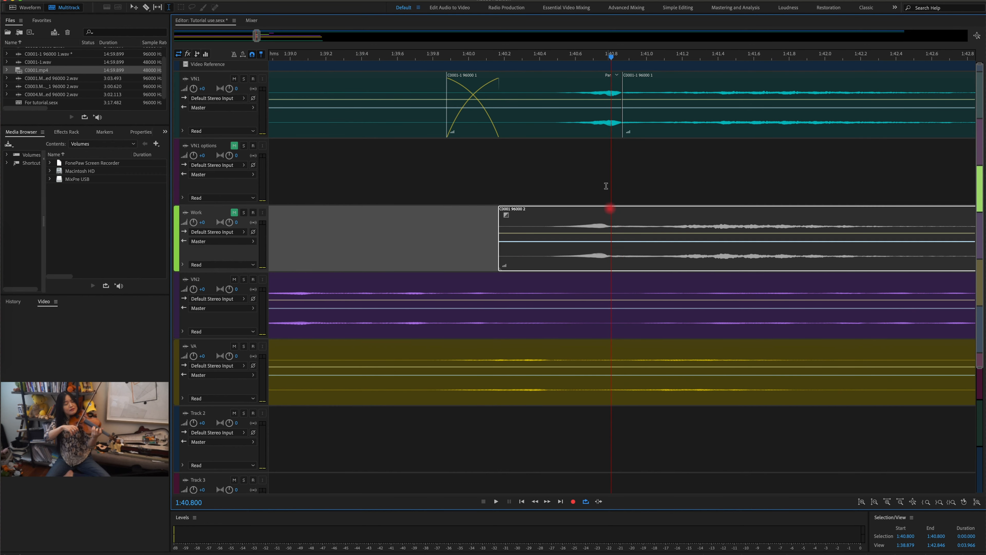
pyautogui.press('v')
pyautogui.click(597, 84)
pyautogui.moveTo(597, 85); pyautogui.dragTo(589, 83)
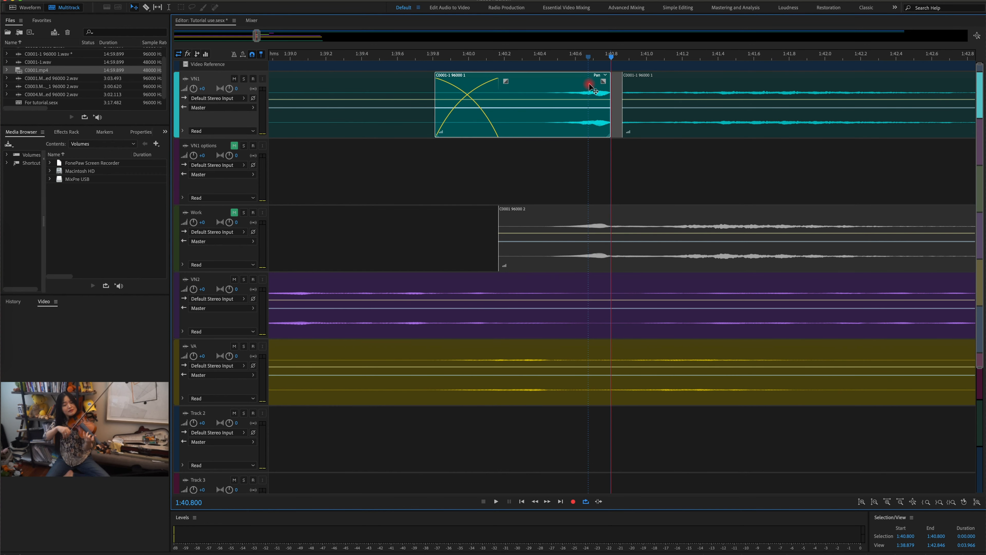
# Extend the shifted VN1 segment's end to about 1:40.88 for a tiny crossfade into the next segment, and play across the join from 1:40.40.
pyautogui.moveTo(610, 87); pyautogui.dragTo(625, 90)
pyautogui.click(539, 91)
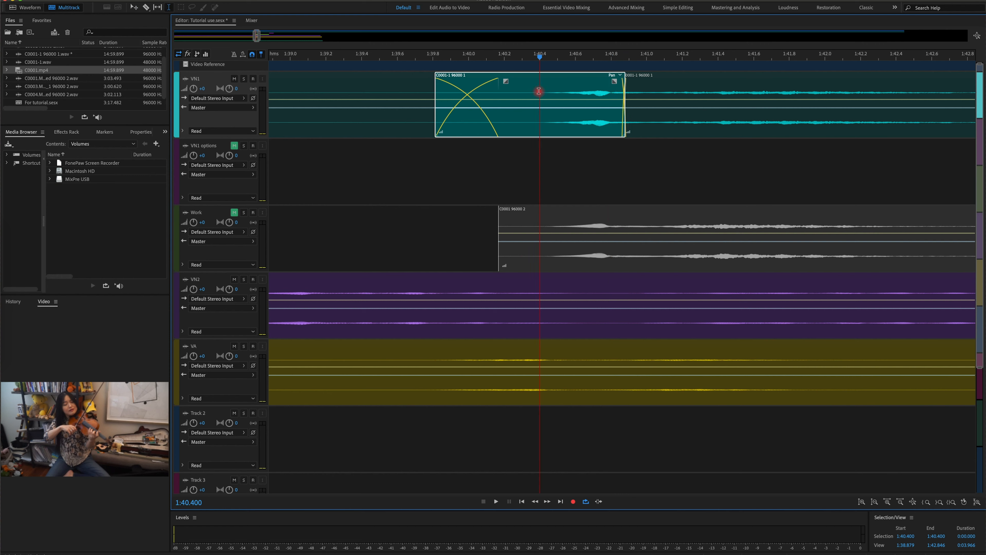
pyautogui.press('space')
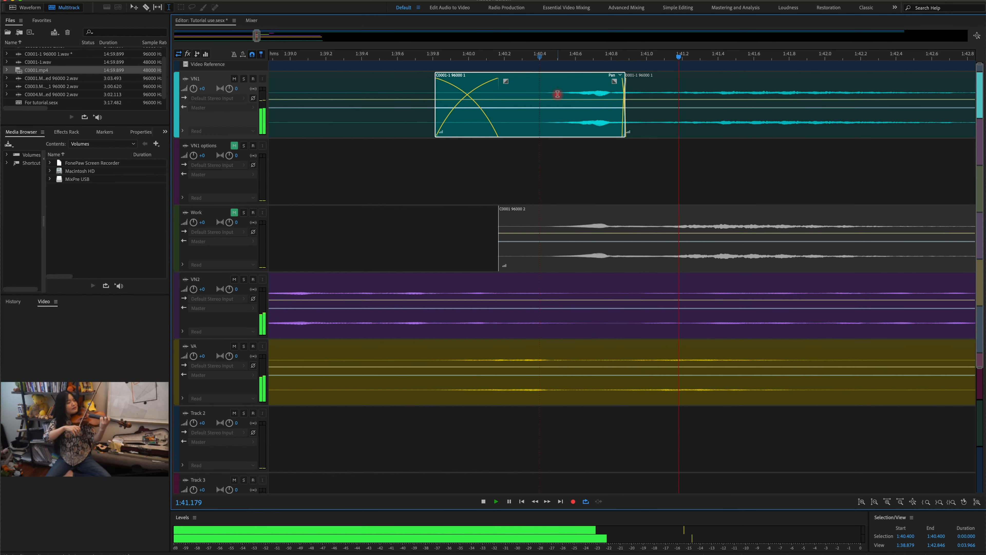
pyautogui.press('space')
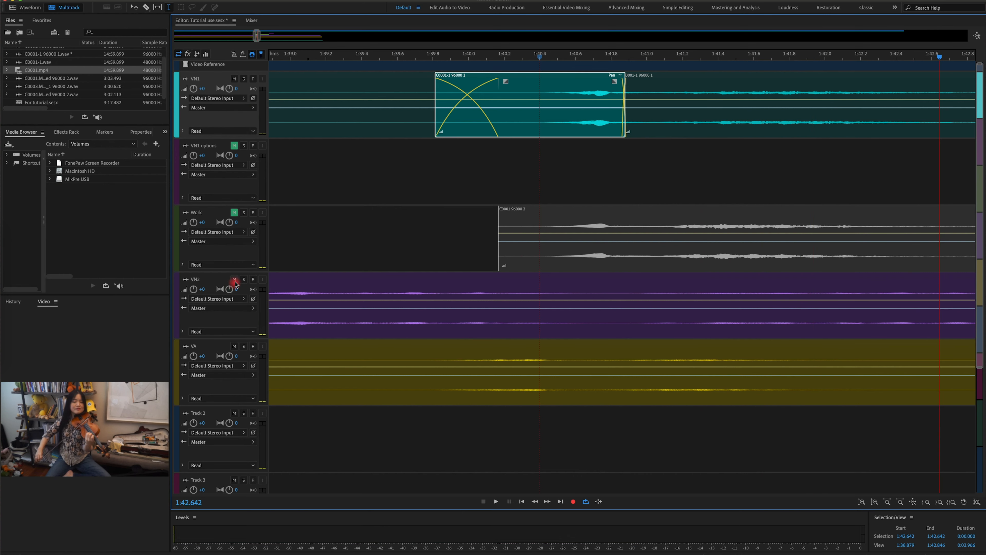
# Mute the VN2 and VA tracks and audition the VN1 join on its own from about 1:40.36.
pyautogui.click(234, 279)
pyautogui.click(234, 346)
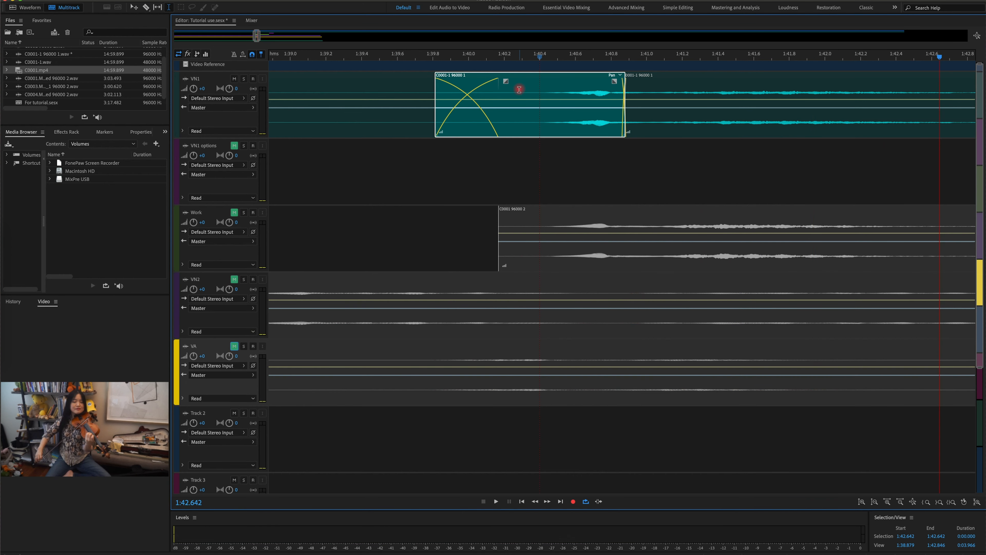
pyautogui.click(532, 91)
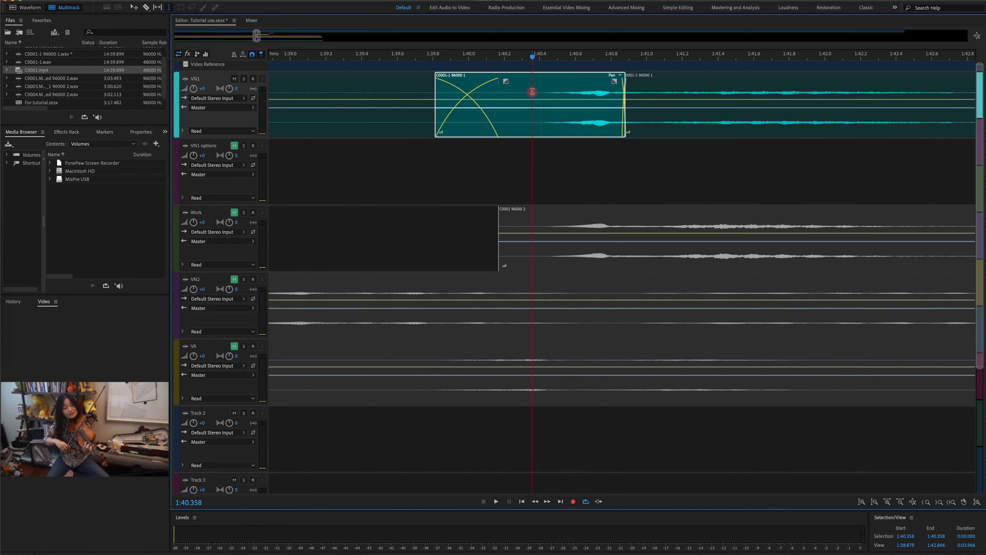
pyautogui.press('space')
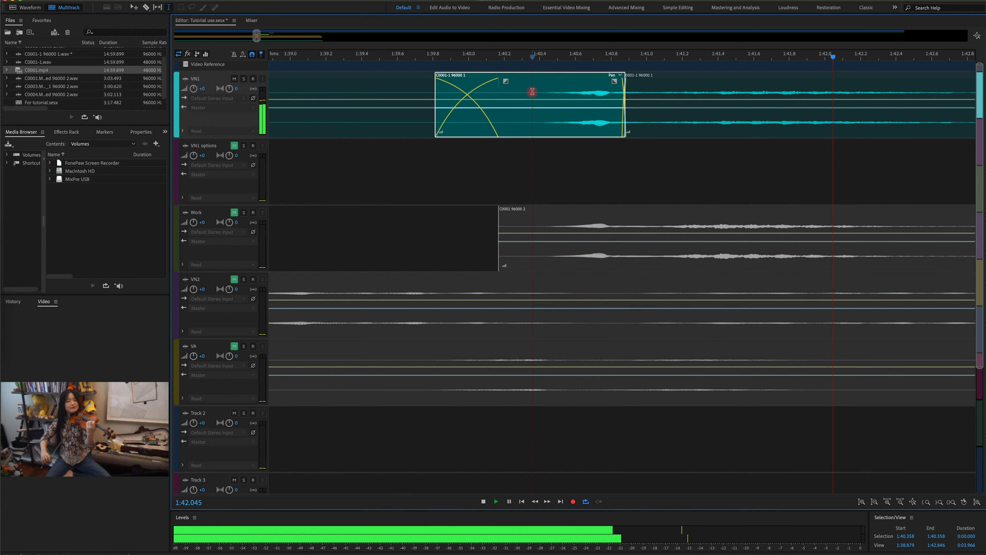
pyautogui.press('space')
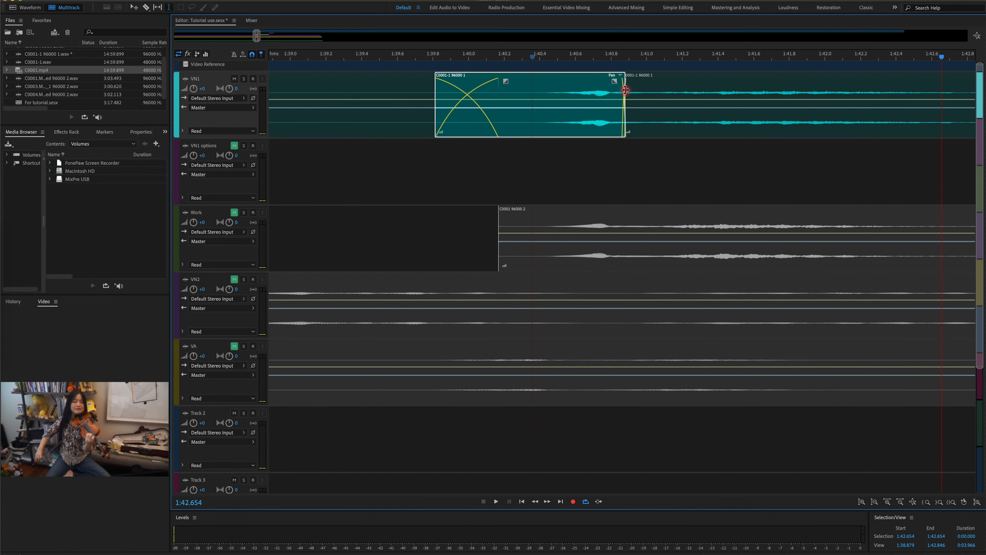
# Widen the VN1 crossfade by extending the short segment's end to about 1:40.93, and replay the join from 1:40.40.
pyautogui.moveTo(625, 90); pyautogui.dragTo(635, 90)
pyautogui.click(540, 92)
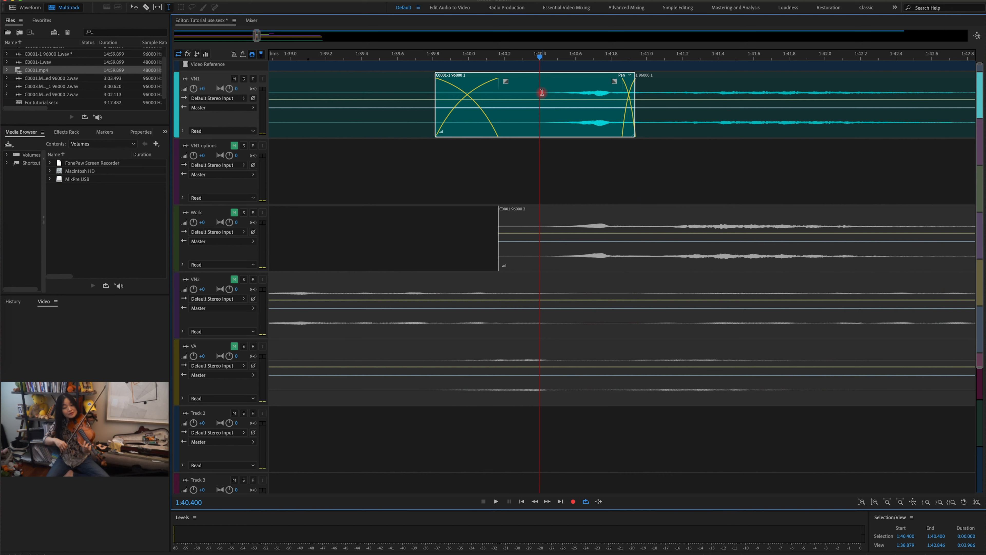
pyautogui.press('space')
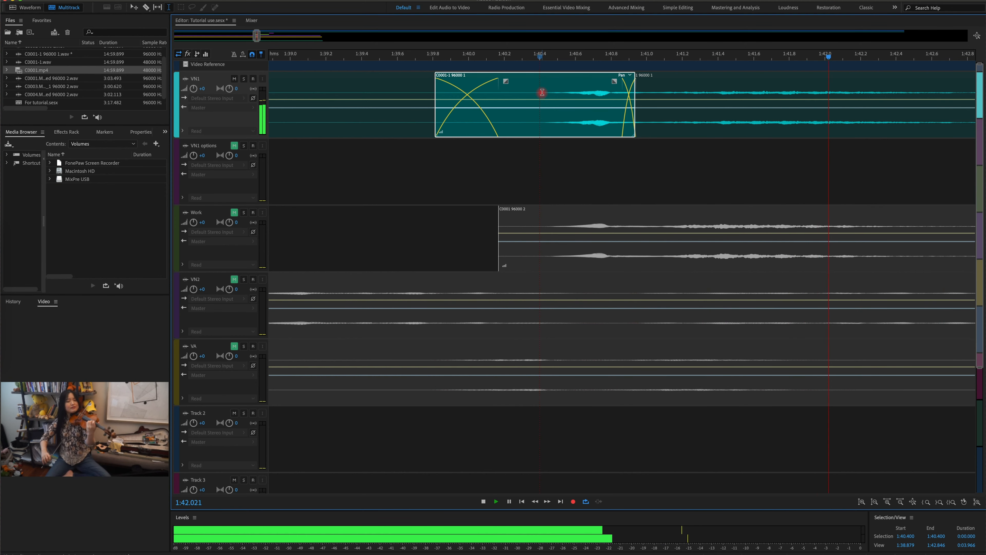
pyautogui.press('space')
# Unmute VN2 and VA and play the edited VN1 passage with them from about 1:40.10 to check the timing.
pyautogui.click(234, 279)
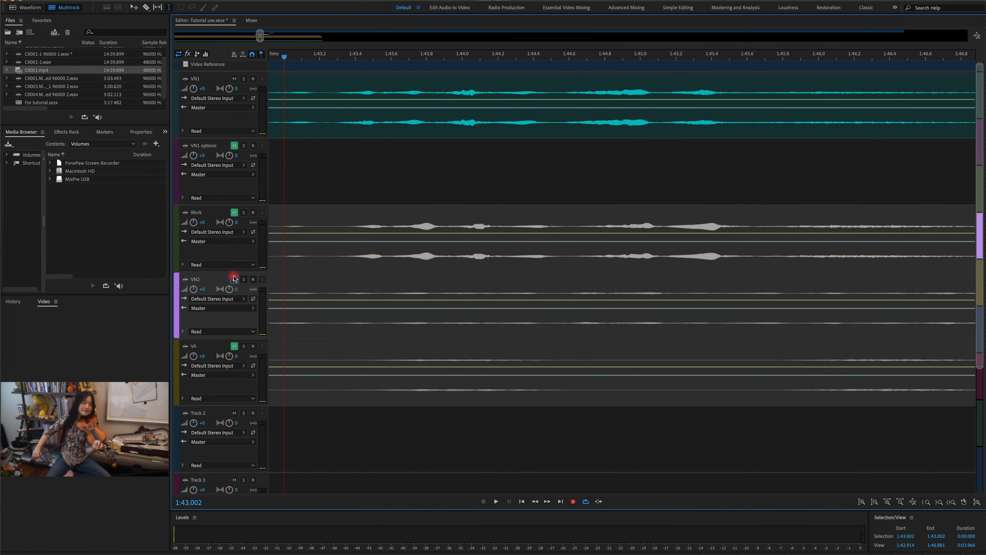
pyautogui.click(234, 346)
pyautogui.hscroll(-10, 326, 93)
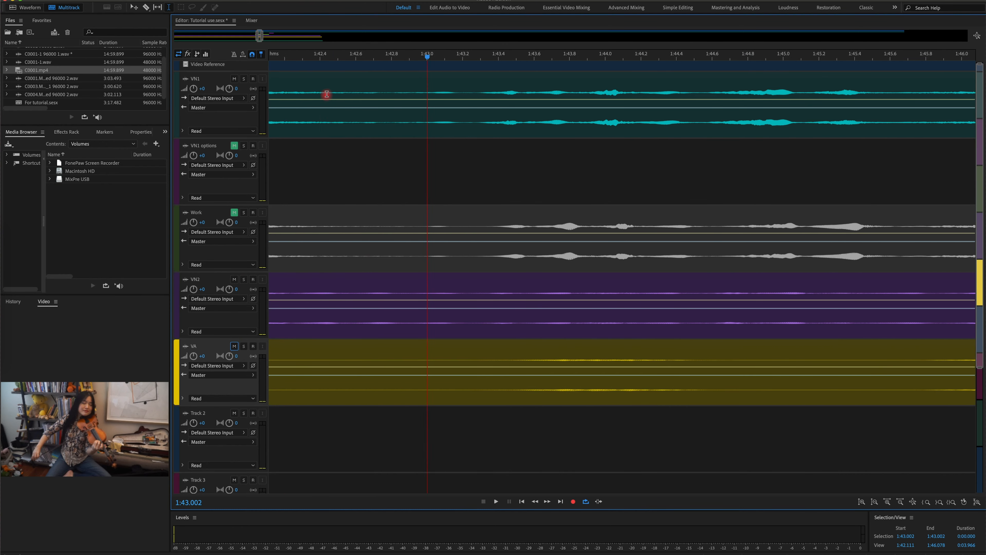
pyautogui.click(361, 92)
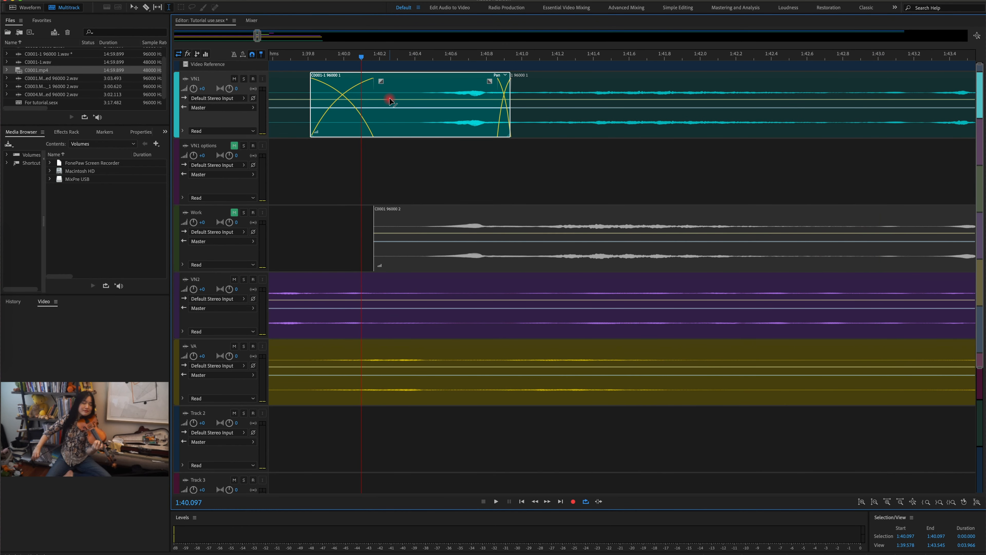
pyautogui.press('space')
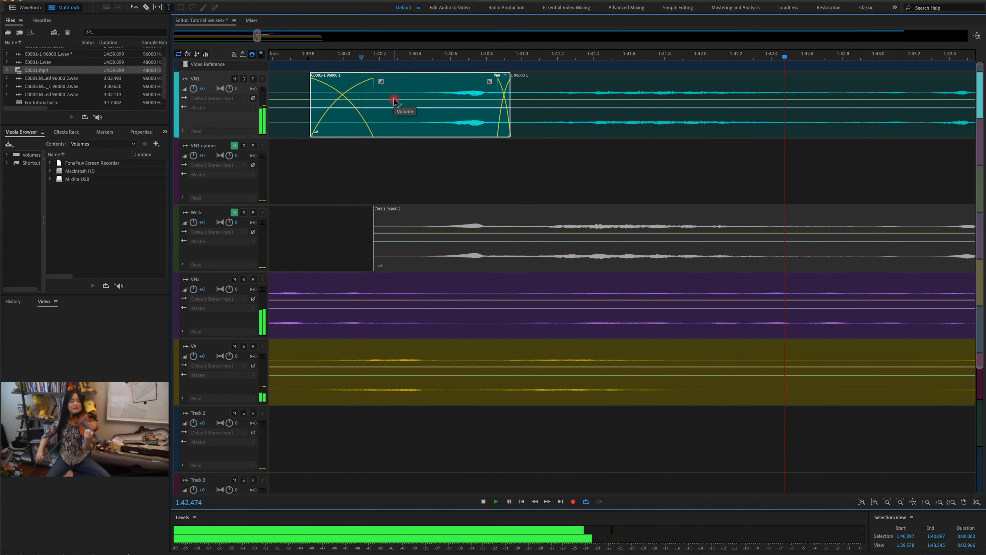
pyautogui.press('-')
pyautogui.press('space')
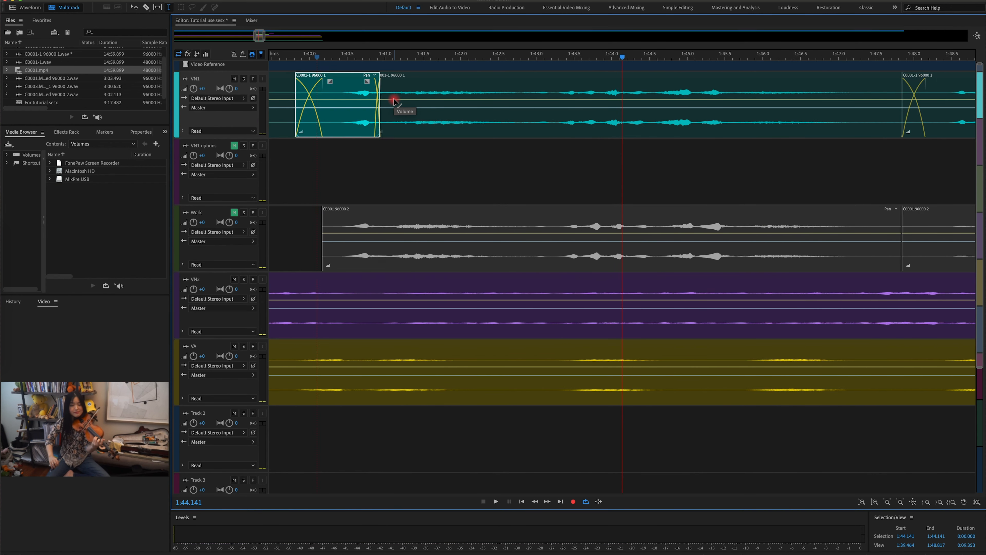
pyautogui.press('-')
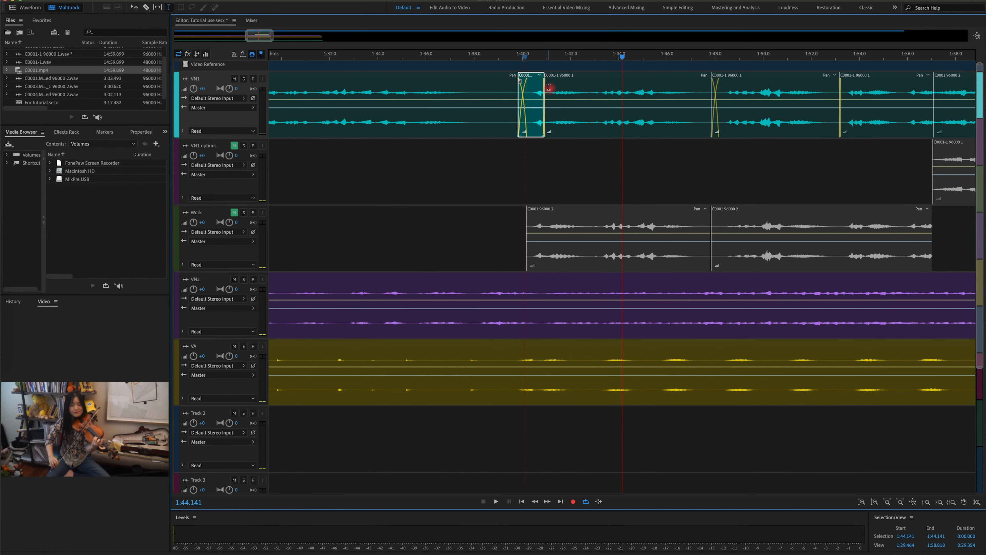